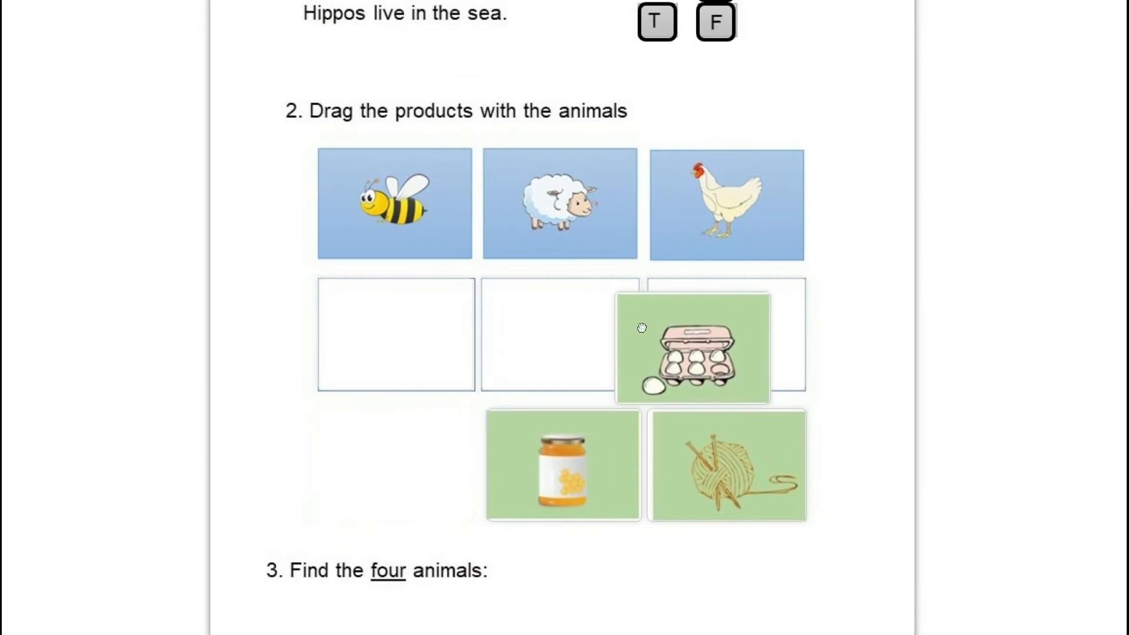
Match the honey jar with the bee and the yarn with the sheep in the animal products exercise.
{"action": "left_click_drag", "start_coordinate": [560, 447], "coordinate": [393, 321]}
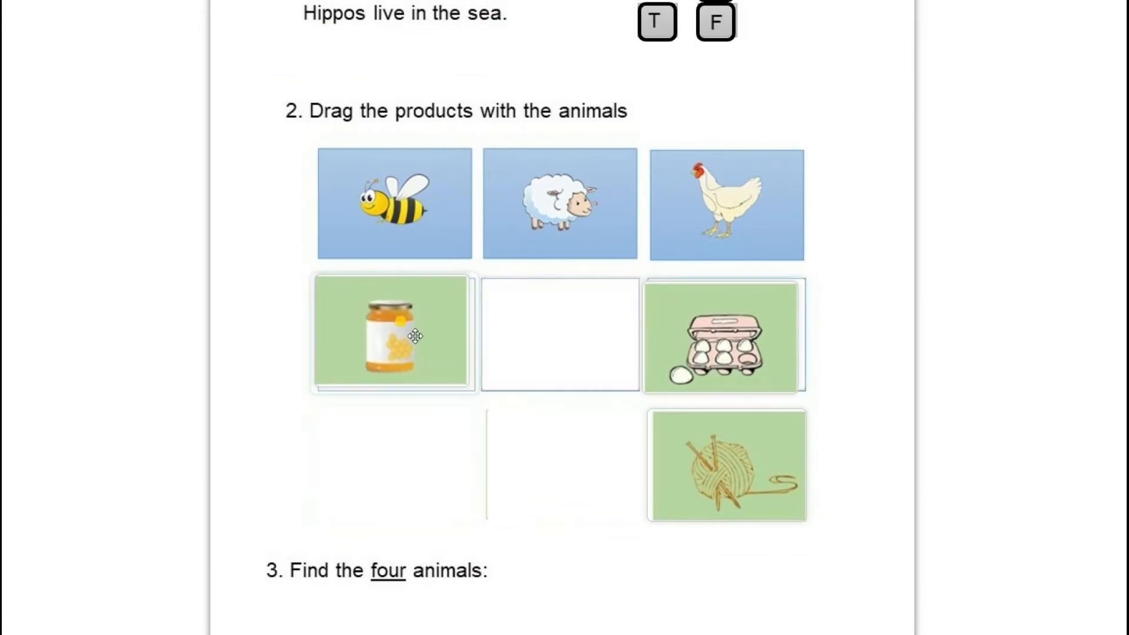
{"action": "left_click_drag", "start_coordinate": [702, 496], "coordinate": [539, 361]}
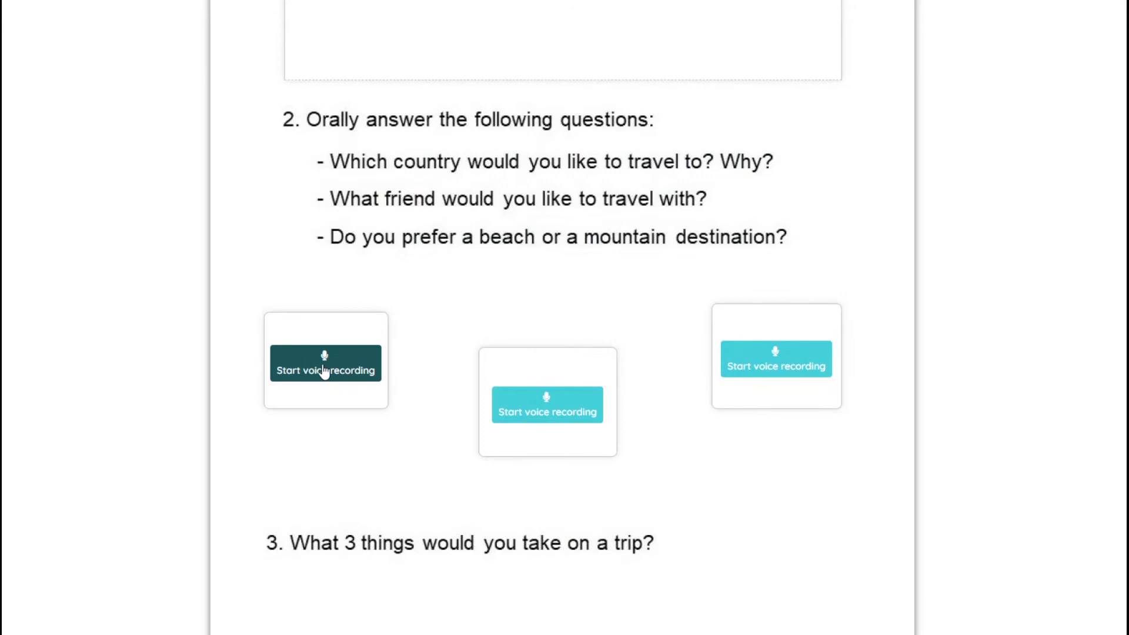
Start a voice recording to answer the first oral travel question.
{"action": "left_click", "coordinate": [324, 372]}
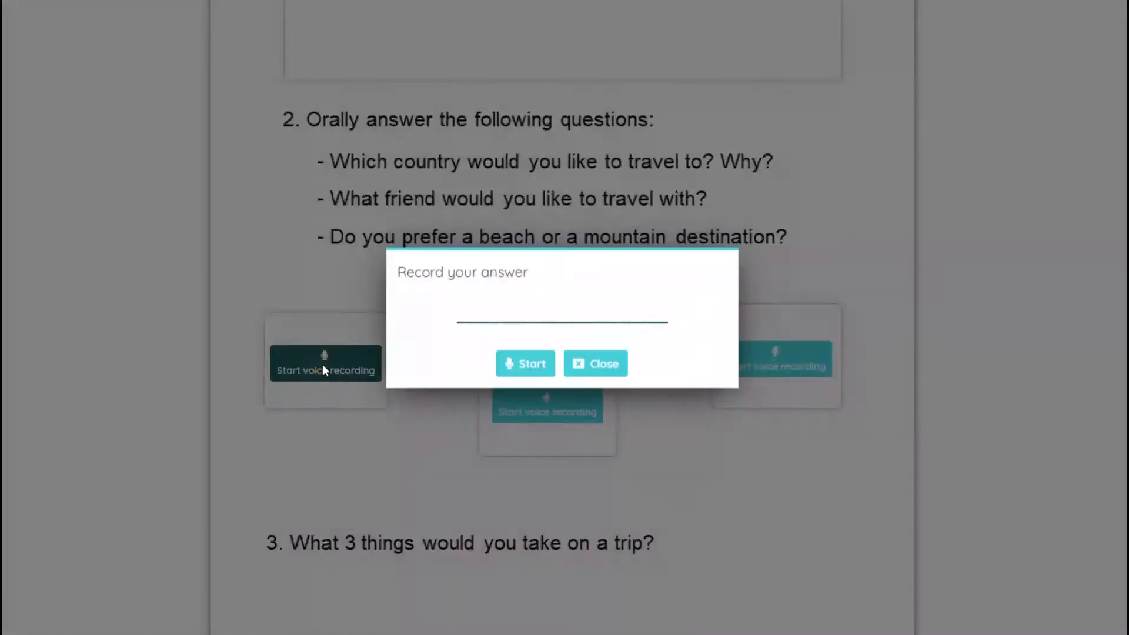
{"action": "left_click", "coordinate": [523, 376]}
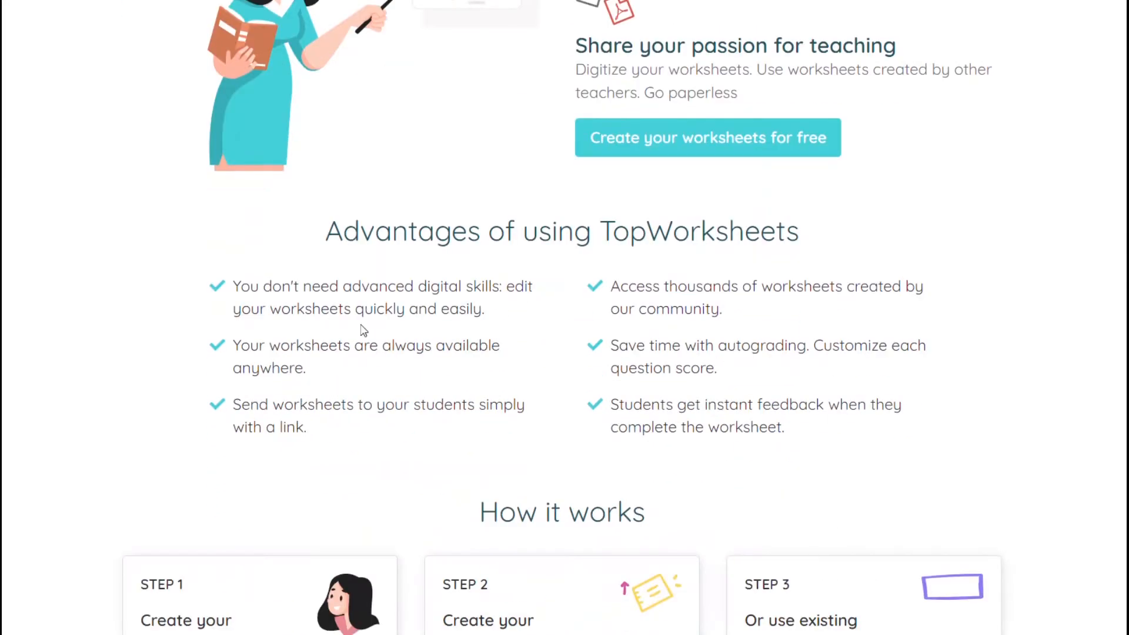
Choose summer as the answer for the sun drawing in the seasons exercise.
{"action": "scroll", "coordinate": [362, 317], "scroll_direction": "down", "scroll_amount": 5}
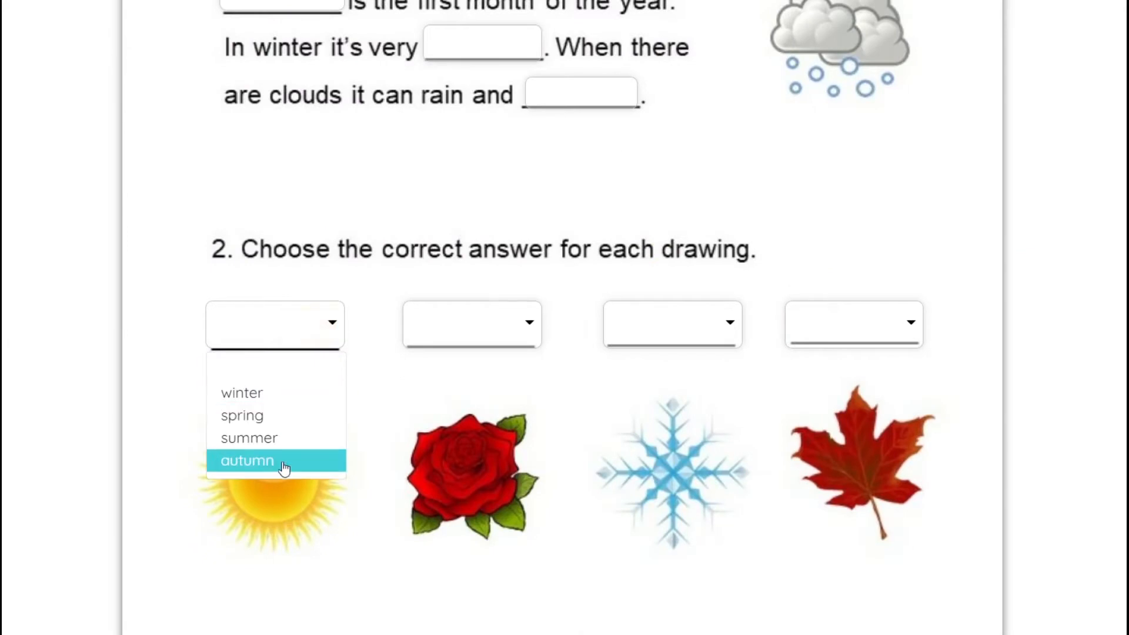
{"action": "left_click", "coordinate": [266, 440]}
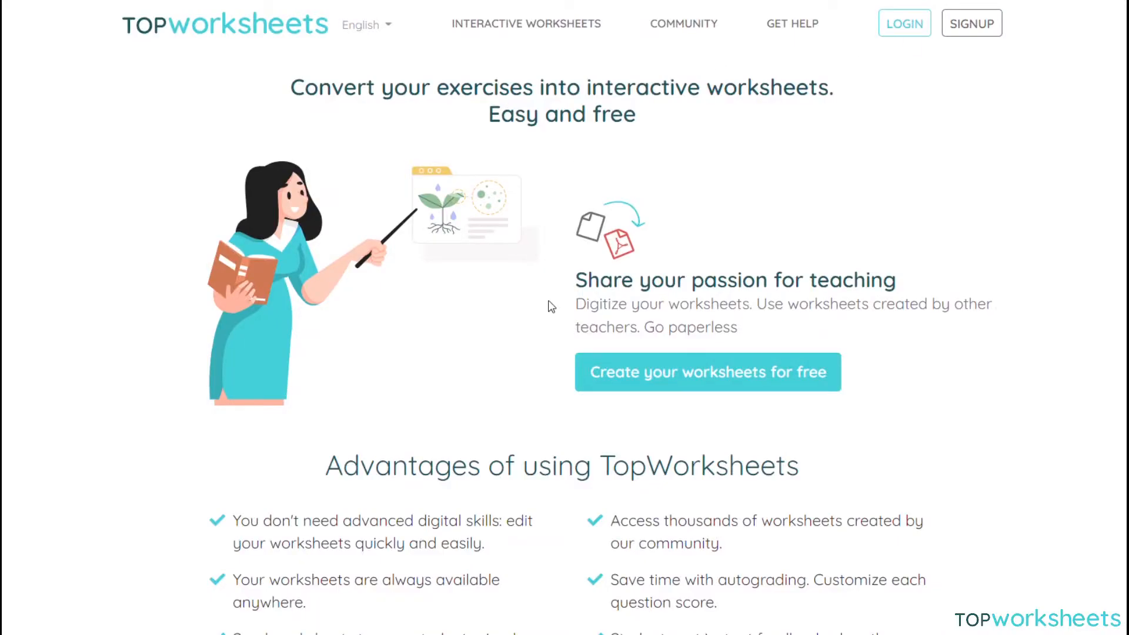
Look through the home page's advantages and how-it-works sections, and review the teacher sign-up form.
{"action": "scroll", "coordinate": [551, 306], "scroll_direction": "down", "scroll_amount": 4}
{"action": "scroll", "coordinate": [362, 330], "scroll_direction": "down", "scroll_amount": 6}
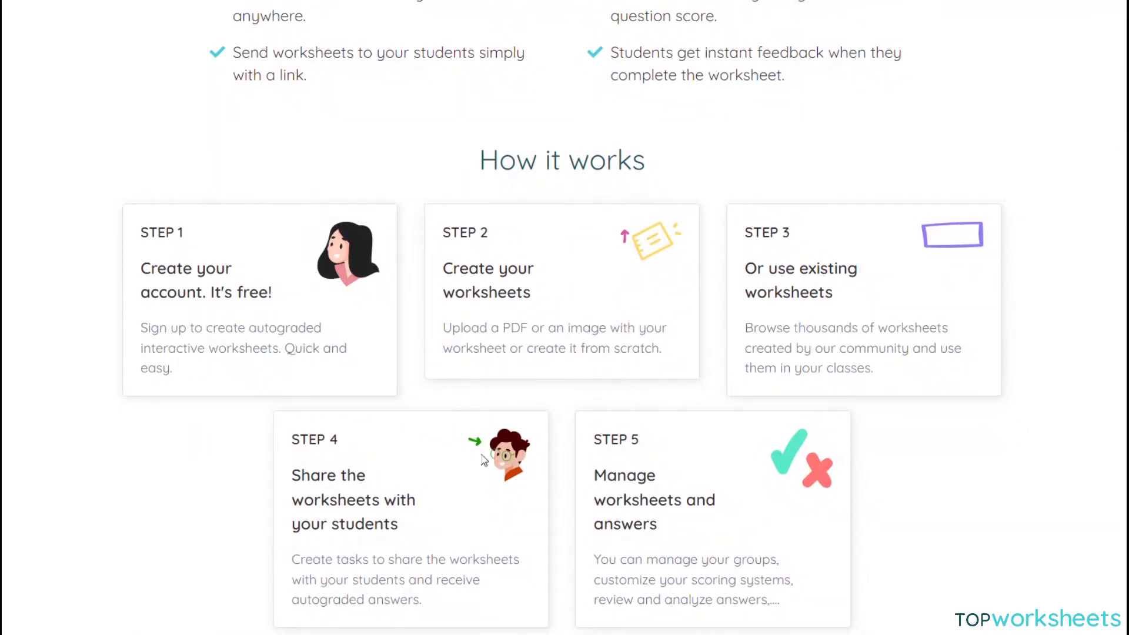
{"action": "scroll", "coordinate": [593, 424], "scroll_direction": "up", "scroll_amount": 10}
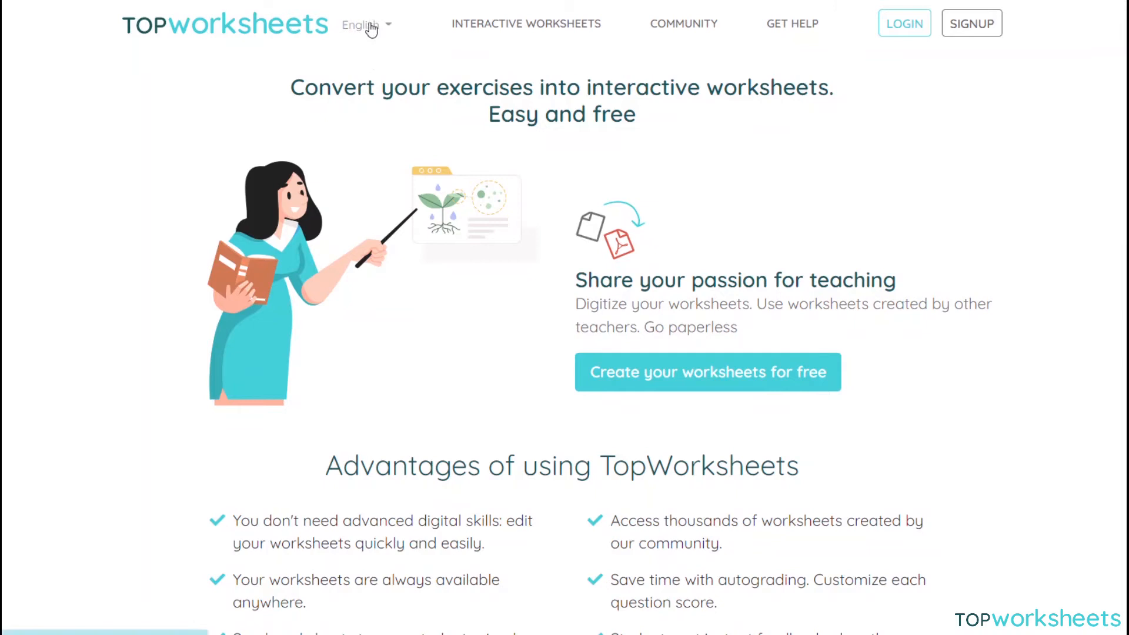
{"action": "left_click", "coordinate": [970, 25]}
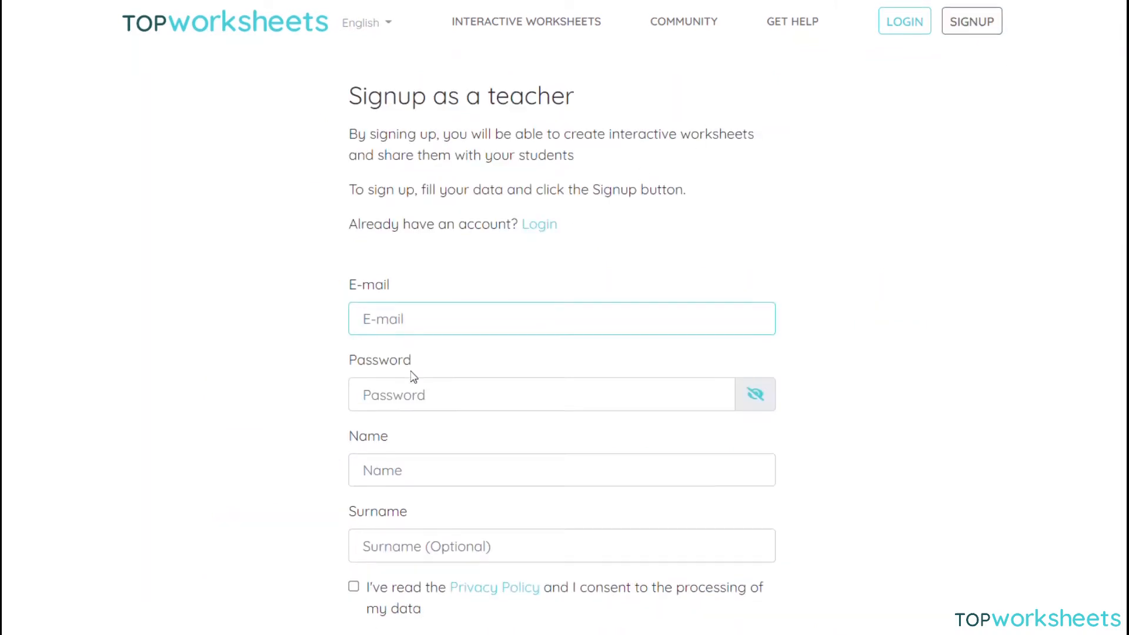
{"action": "scroll", "coordinate": [382, 368], "scroll_direction": "down", "scroll_amount": 2}
{"action": "scroll", "coordinate": [401, 435], "scroll_direction": "down", "scroll_amount": 3}
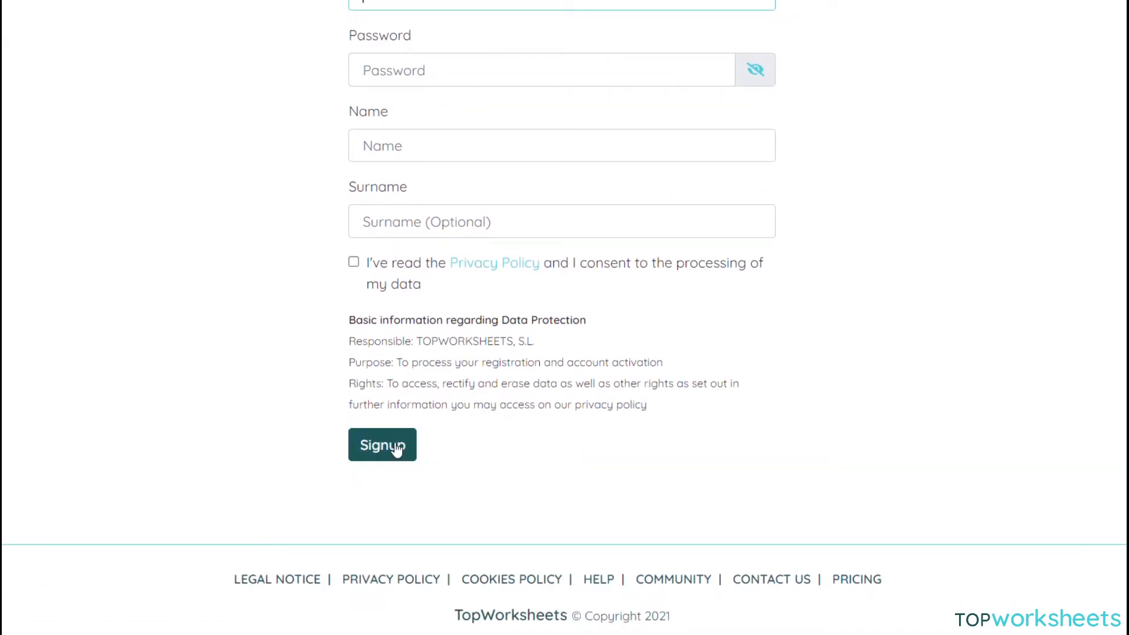
{"action": "scroll", "coordinate": [397, 448], "scroll_direction": "up", "scroll_amount": 5}
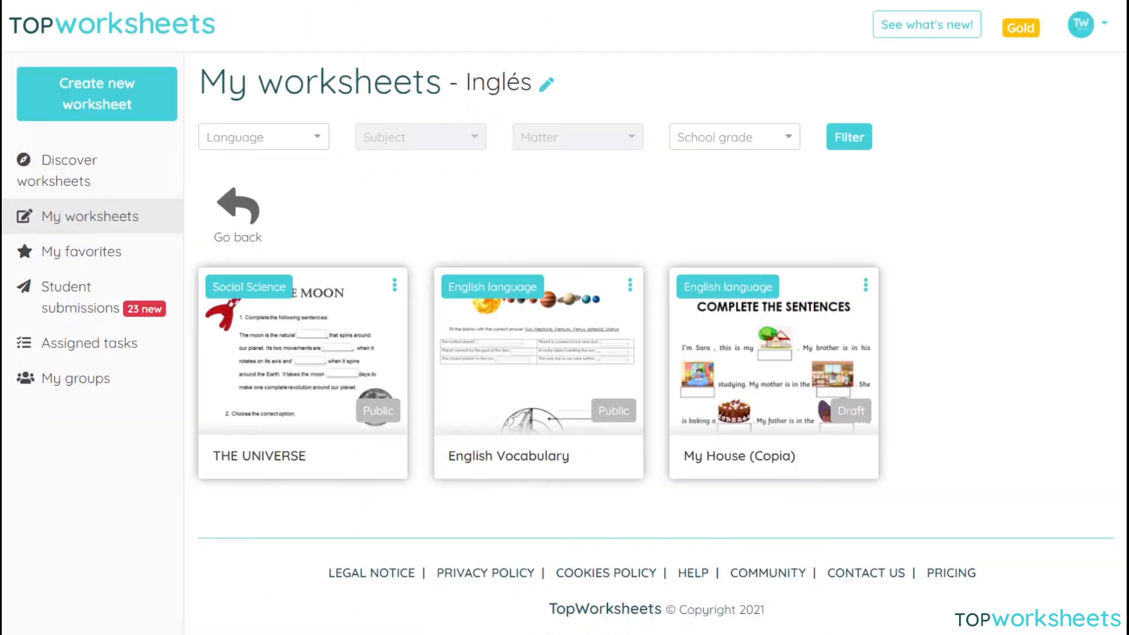
Create a new worksheet from an existing document, using 1.jpg as the page background.
{"action": "left_click", "coordinate": [86, 94]}
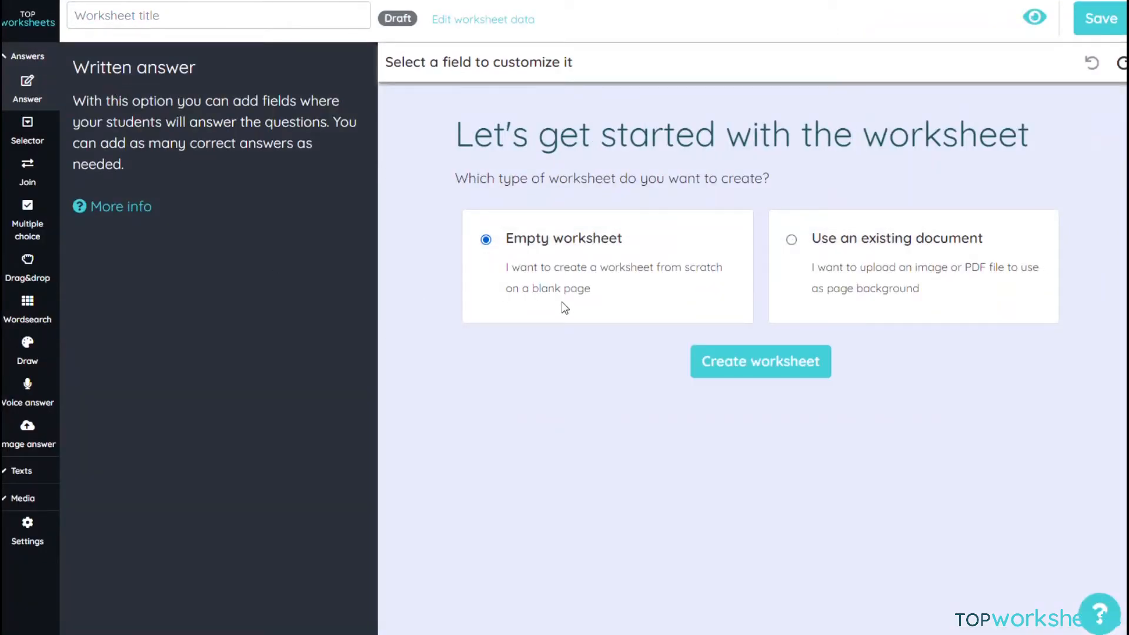
{"action": "left_click", "coordinate": [792, 241]}
{"action": "left_click", "coordinate": [1030, 393]}
{"action": "double_click", "coordinate": [217, 70]}
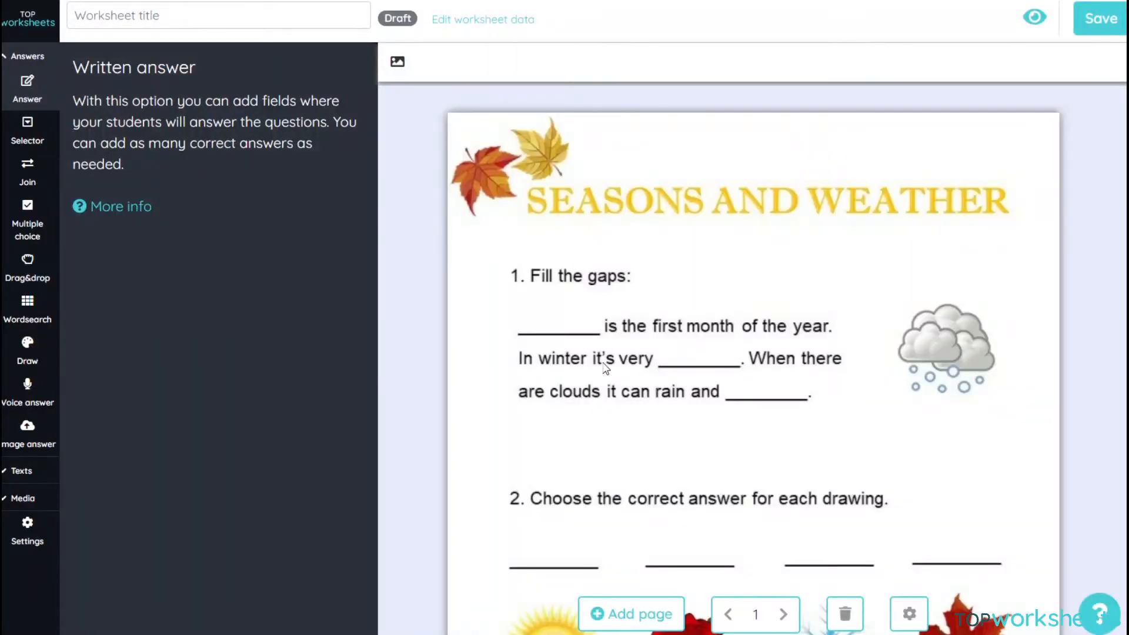
Add a new page to the worksheet from the existing document 2.jpg.
{"action": "left_click", "coordinate": [622, 614]}
{"action": "left_click", "coordinate": [743, 291]}
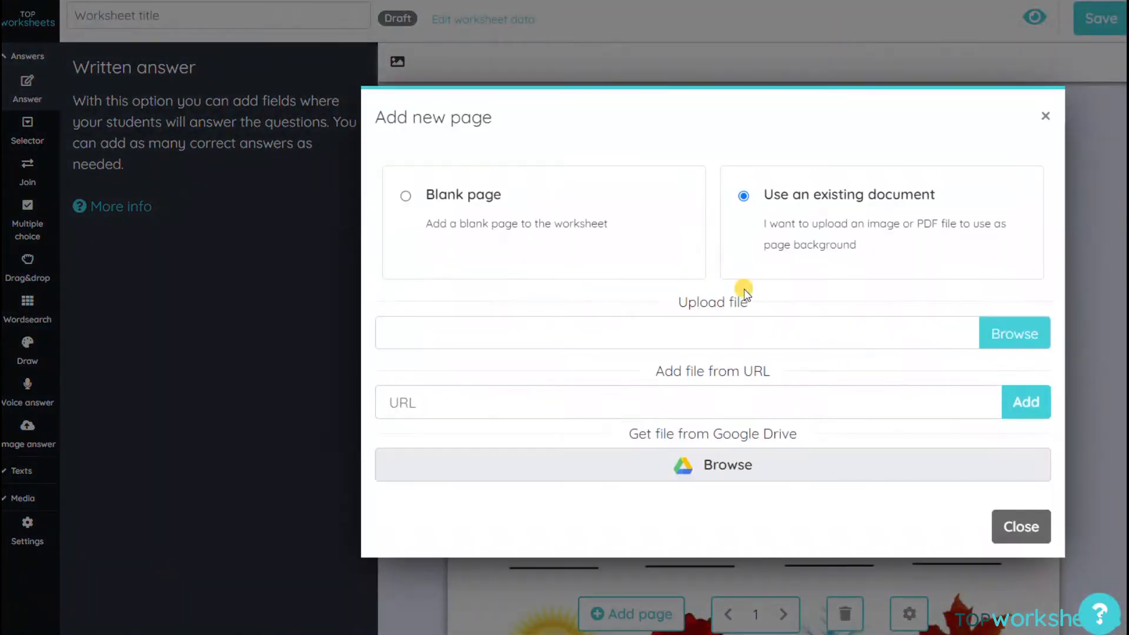
{"action": "left_click", "coordinate": [1015, 334]}
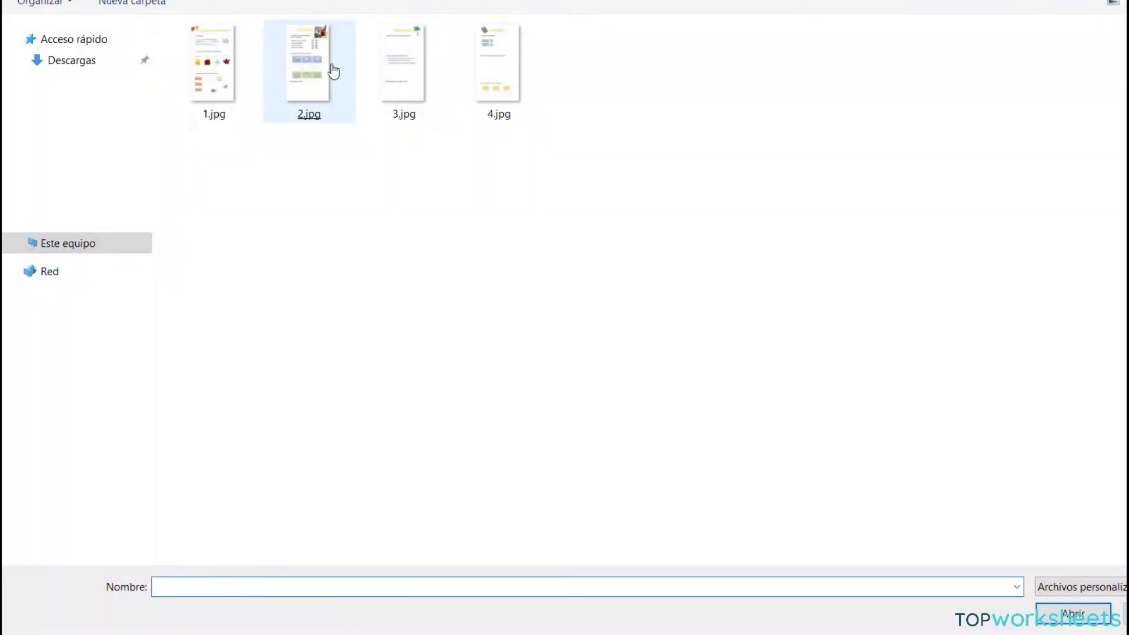
{"action": "double_click", "coordinate": [332, 70]}
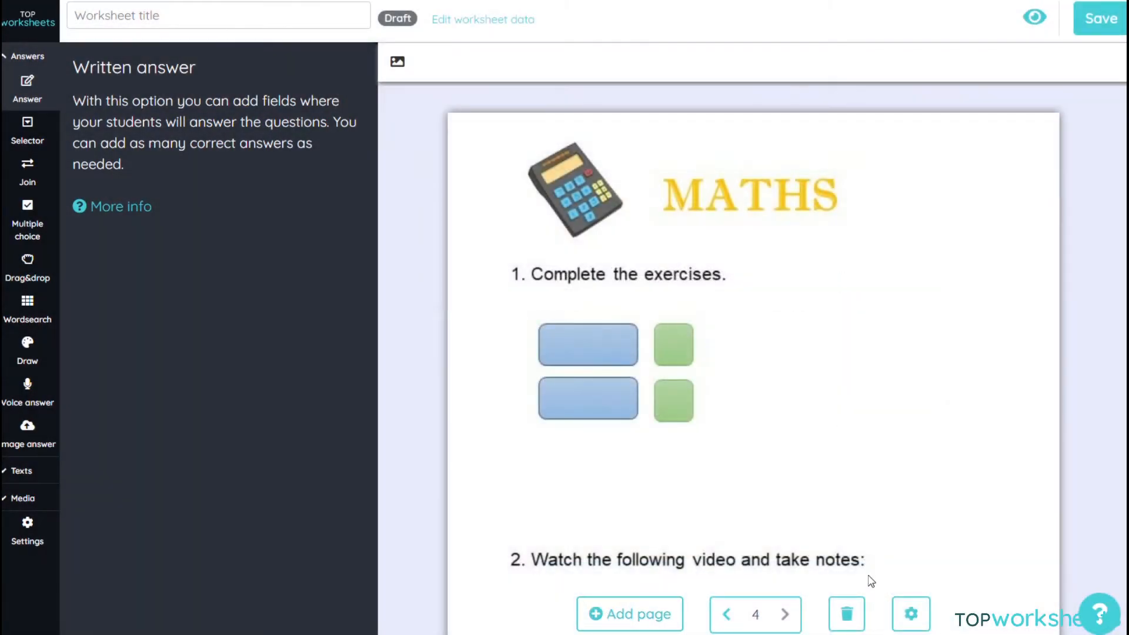
View the reordering options for the Maths page and go back to page 1 of the worksheet.
{"action": "left_click", "coordinate": [911, 614]}
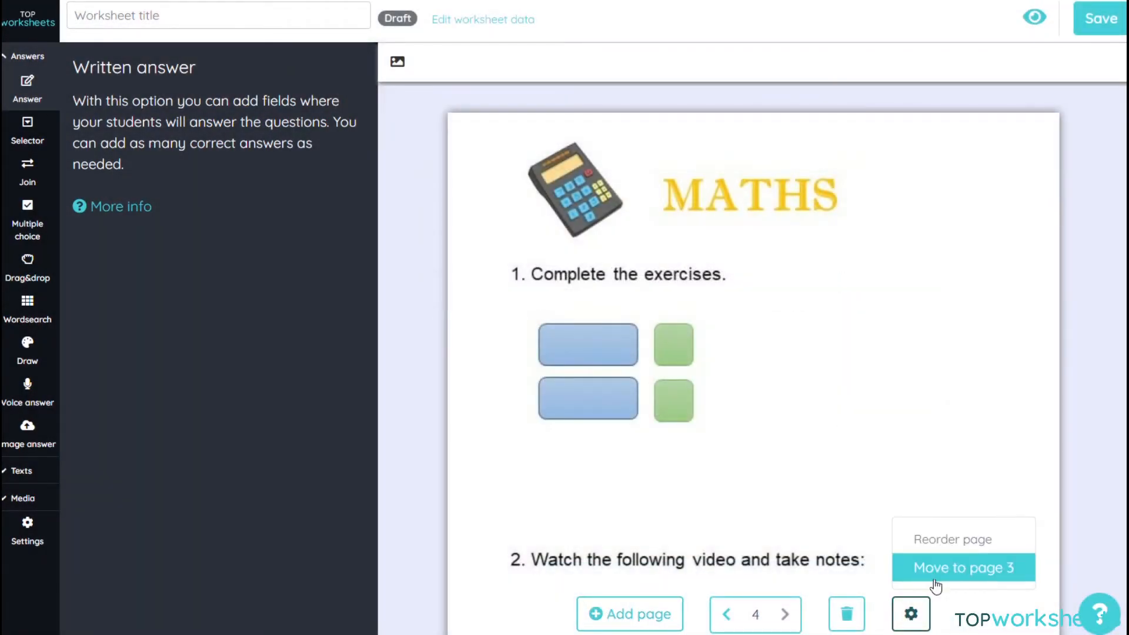
{"action": "left_click", "coordinate": [729, 614]}
{"action": "left_click", "coordinate": [729, 614]}
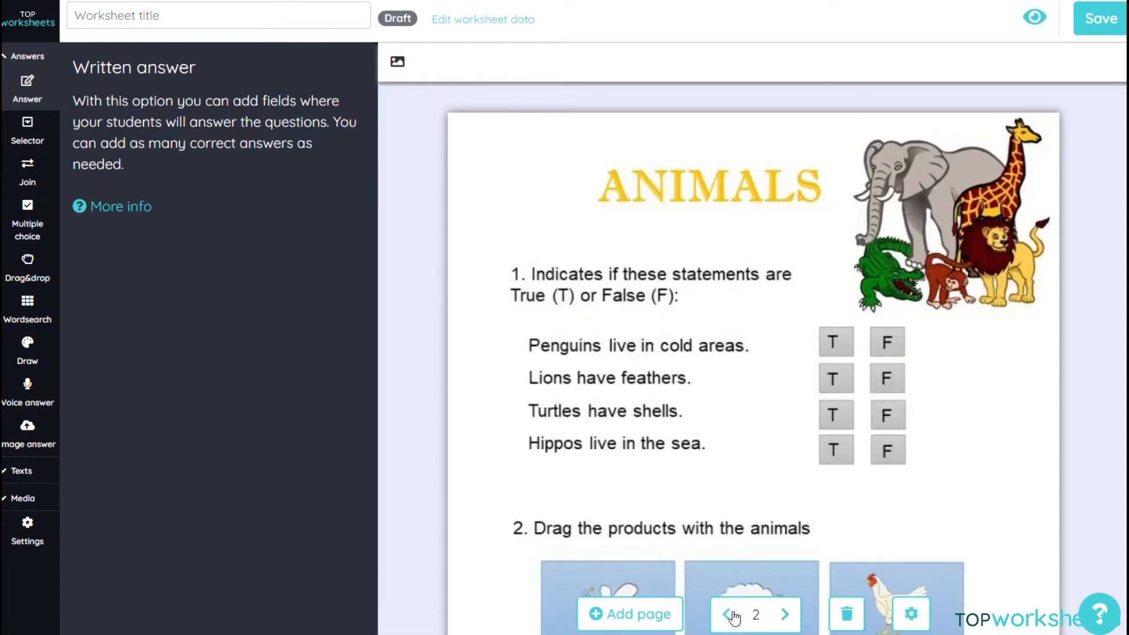
{"action": "left_click", "coordinate": [729, 614]}
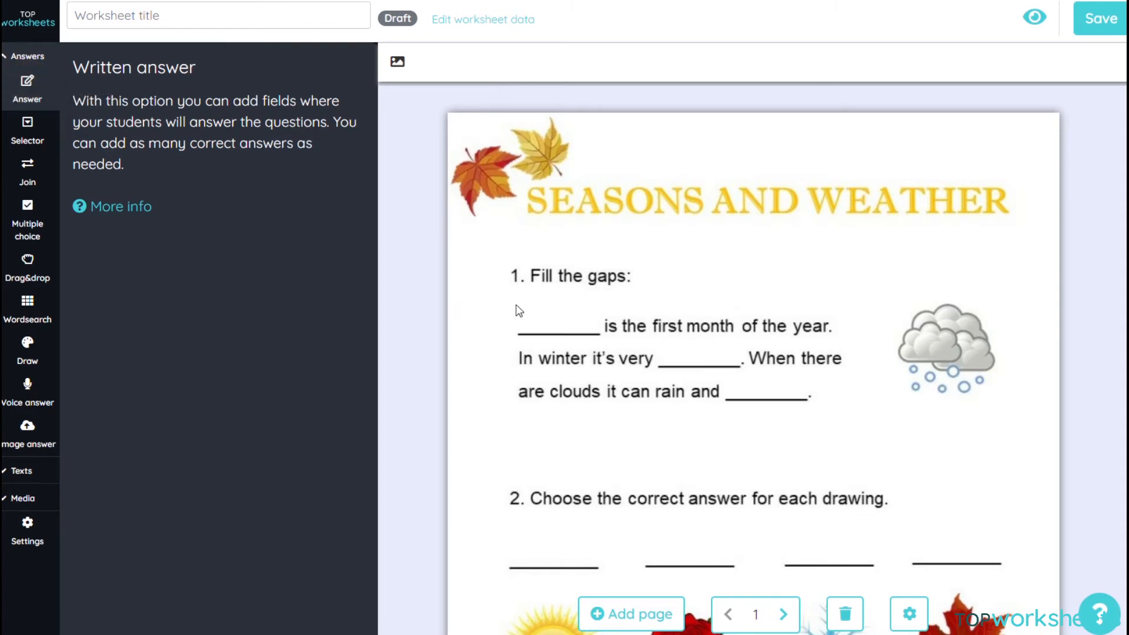
Add a written answer field over the first gap of exercise 1 with the correct answer January.
{"action": "mouse_move", "coordinate": [516, 301]}
{"action": "left_mouse_down"}
{"action": "mouse_move", "coordinate": [523, 315]}
{"action": "mouse_move", "coordinate": [603, 334]}
{"action": "left_mouse_up"}
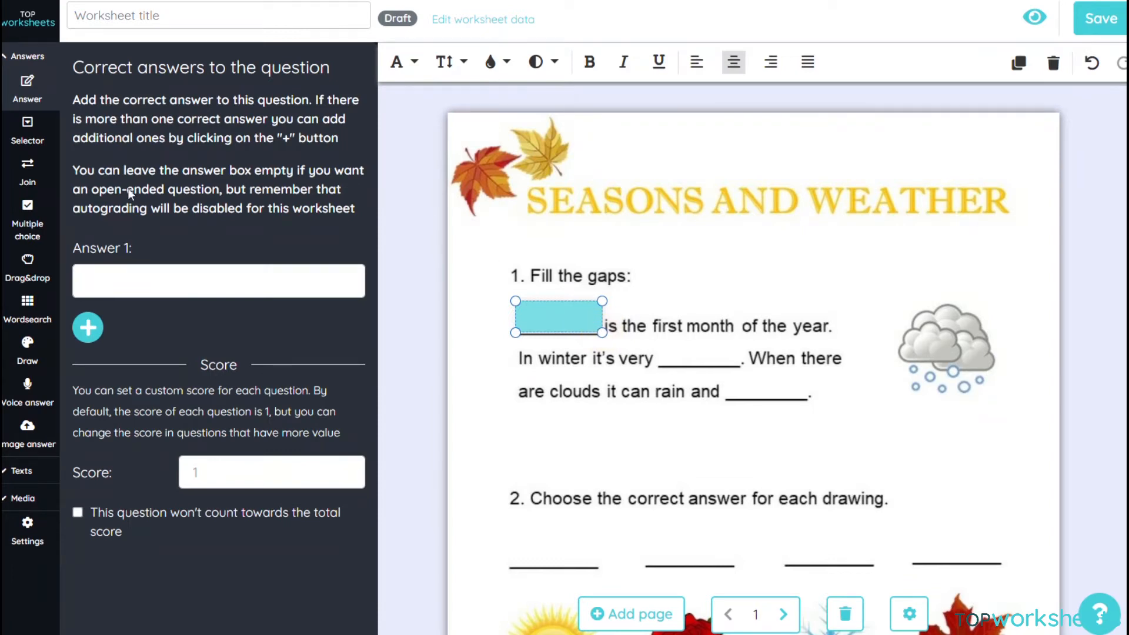
{"action": "left_click", "coordinate": [195, 285]}
{"action": "type", "text": "January"}
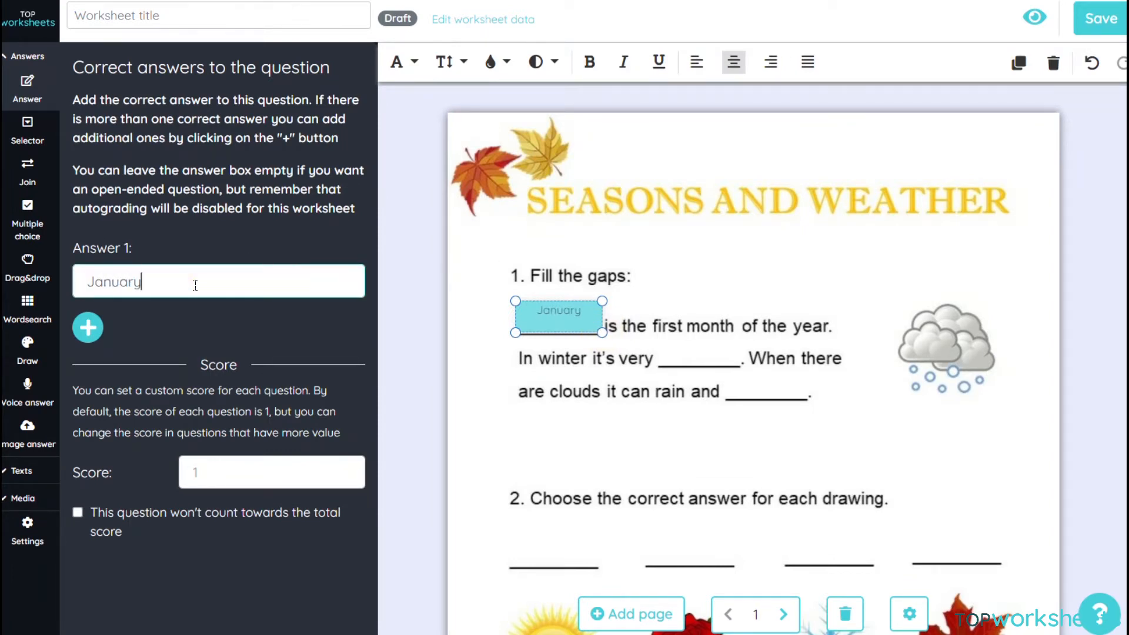
Add written answer fields over the second and third gaps of exercise 1 with the correct answers cold and snow.
{"action": "left_click_drag", "start_coordinate": [656, 343], "coordinate": [741, 368]}
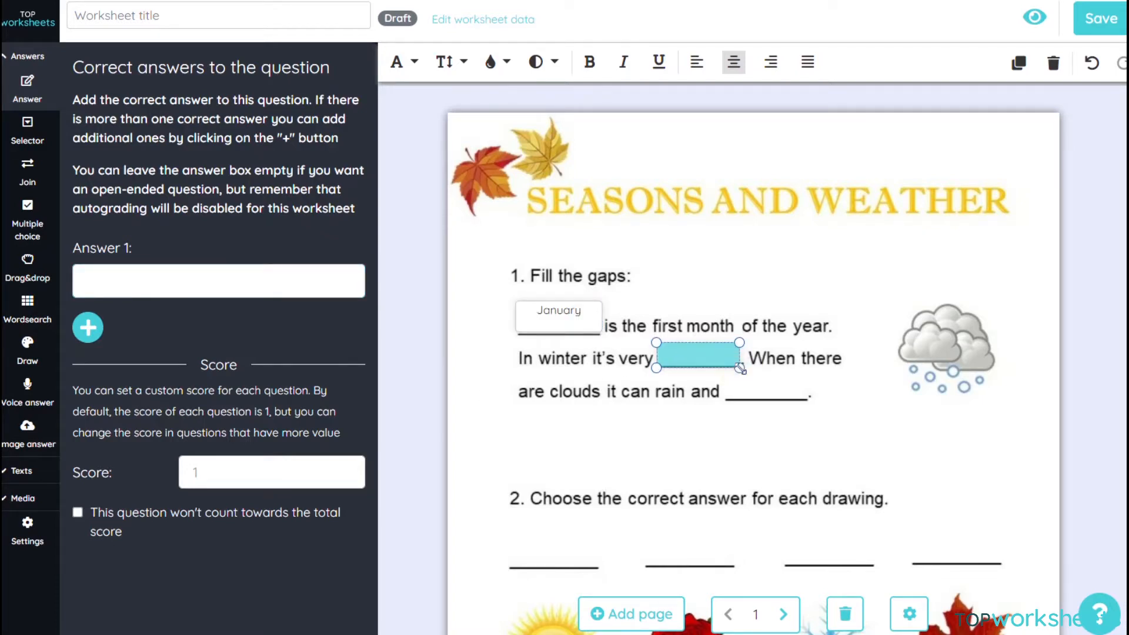
{"action": "left_click", "coordinate": [135, 274]}
{"action": "type", "text": "cold"}
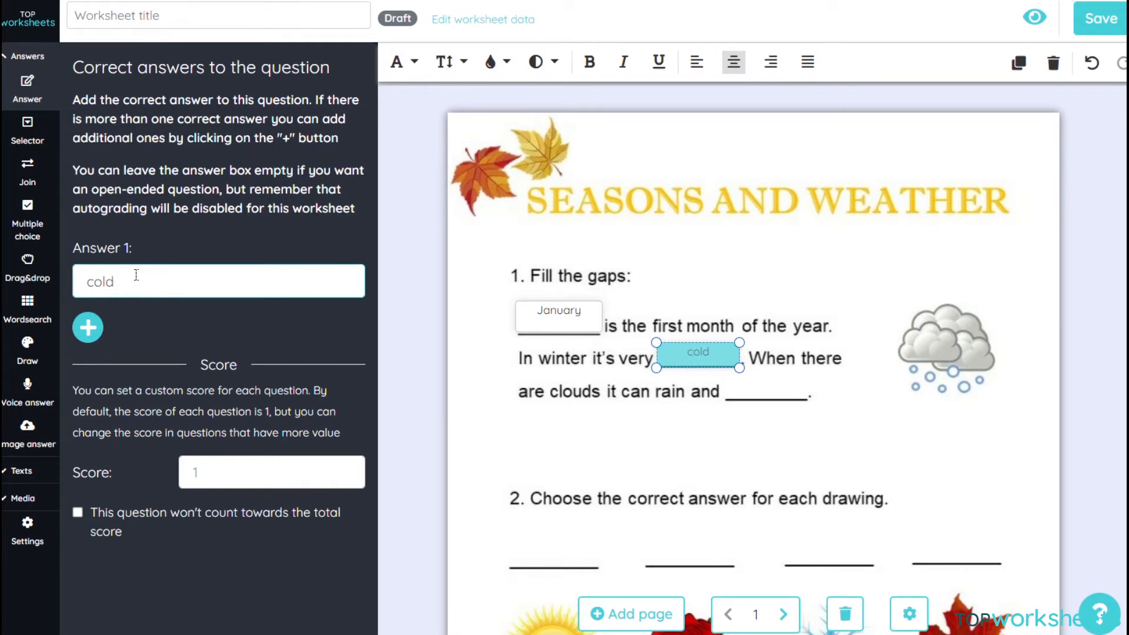
{"action": "left_click_drag", "start_coordinate": [728, 379], "coordinate": [806, 400]}
{"action": "left_click", "coordinate": [98, 274]}
{"action": "type", "text": "snow"}
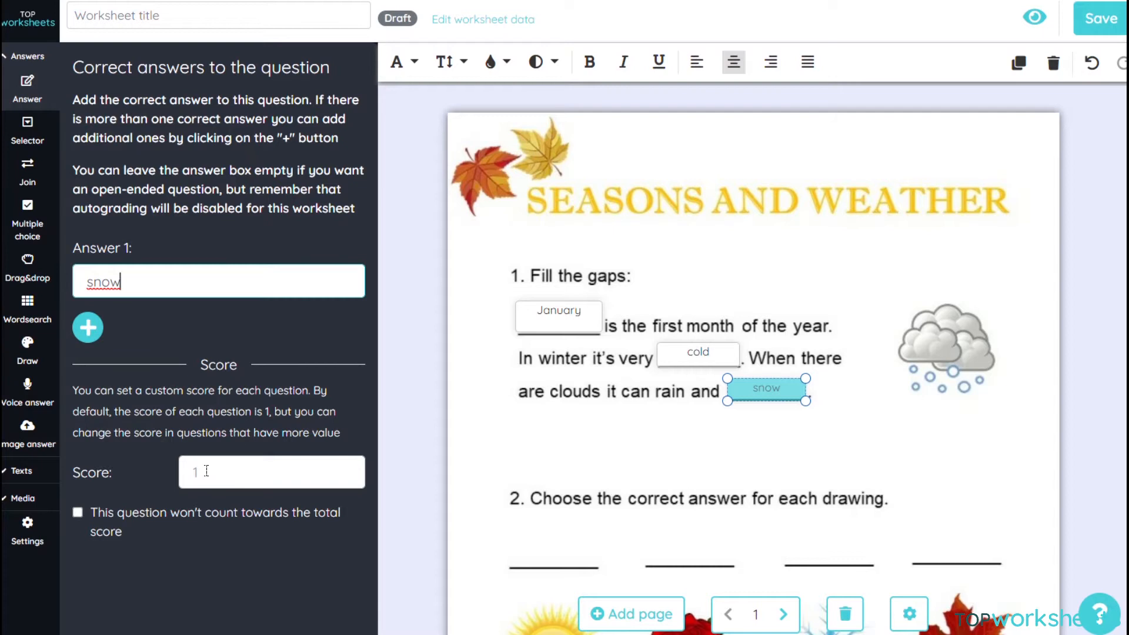
Add a selector field on the line above the sun with the options winter and spring.
{"action": "left_click", "coordinate": [27, 129]}
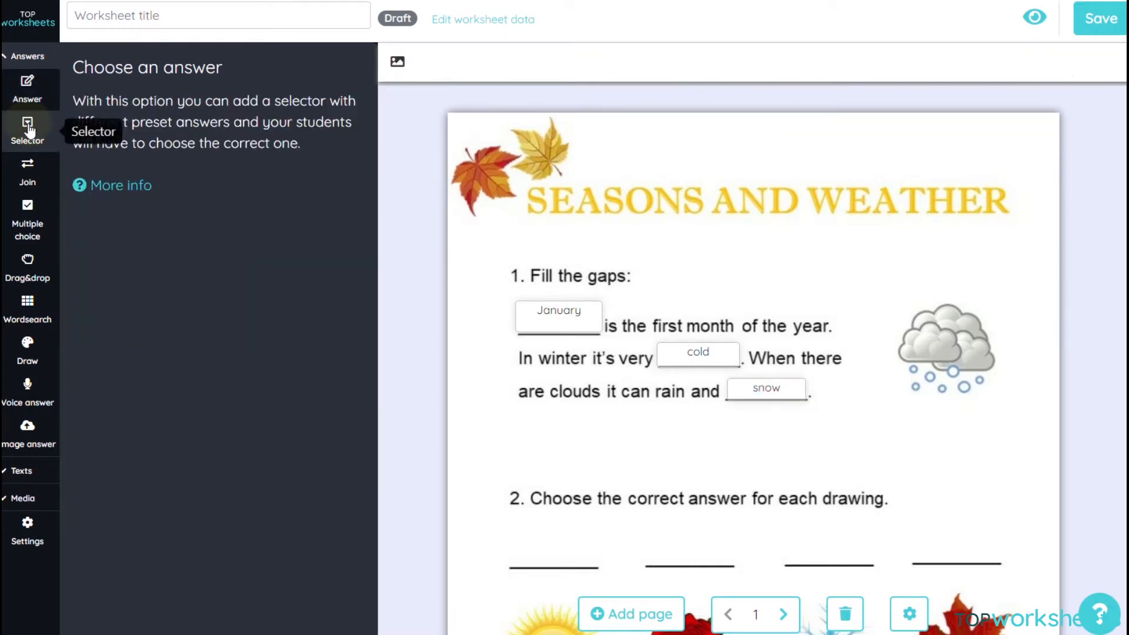
{"action": "scroll", "coordinate": [1016, 337], "scroll_direction": "down", "scroll_amount": 5}
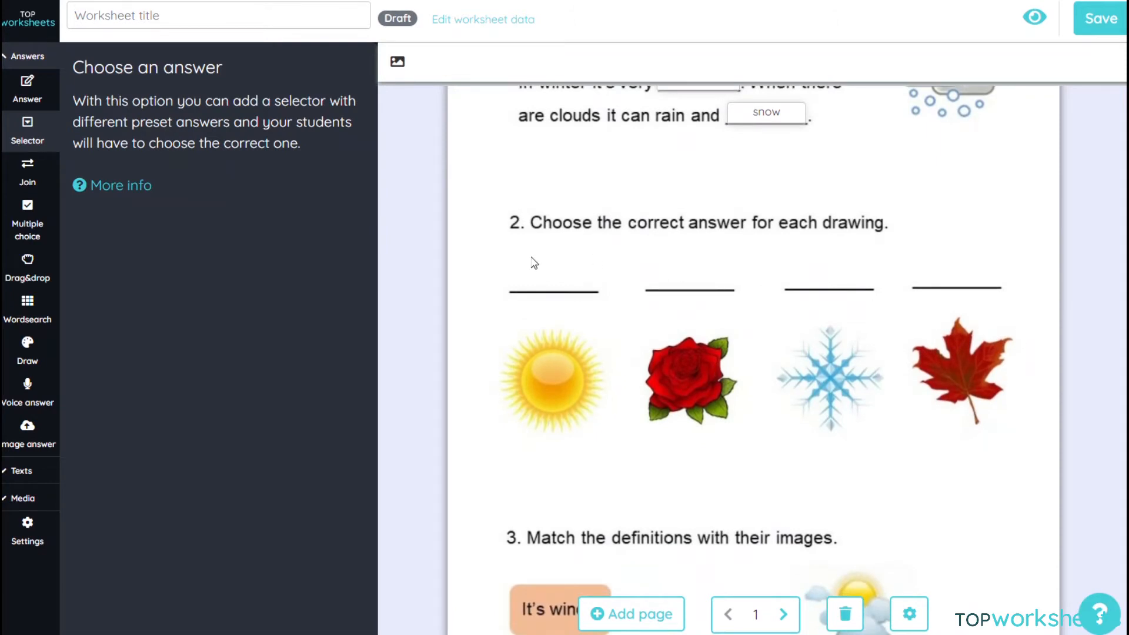
{"action": "left_click_drag", "start_coordinate": [506, 259], "coordinate": [602, 291]}
{"action": "left_click", "coordinate": [110, 182]}
{"action": "type", "text": "winter"}
{"action": "left_click", "coordinate": [92, 234]}
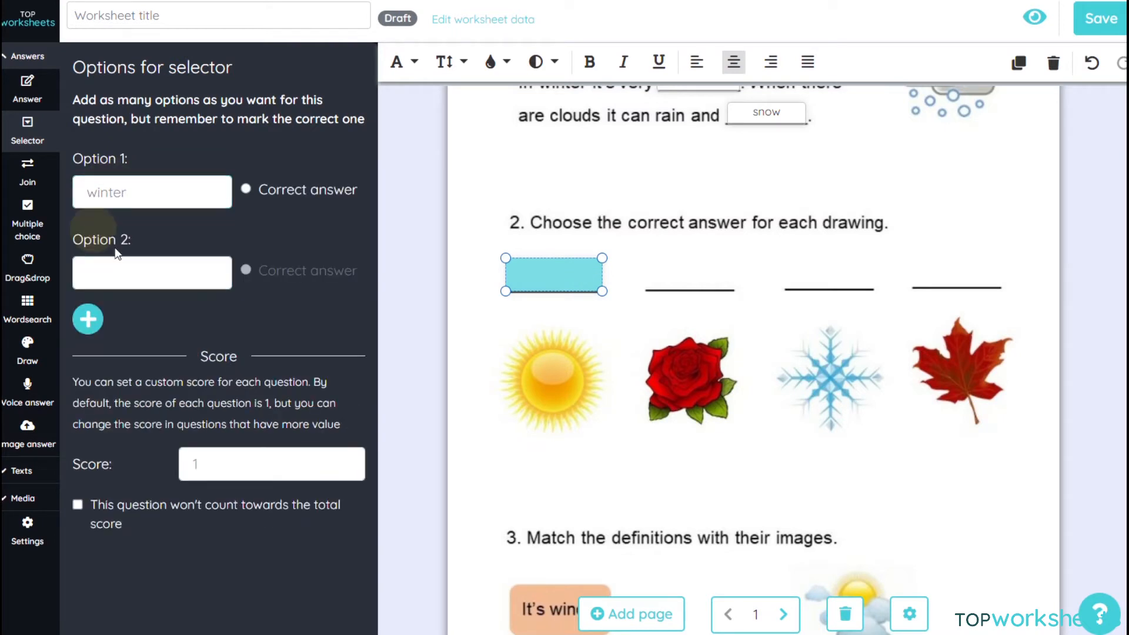
{"action": "left_click", "coordinate": [95, 272]}
{"action": "type", "text": "spring"}
Add the options summer and autumn to the sun's selector and mark summer as the correct answer.
{"action": "left_click", "coordinate": [89, 322]}
{"action": "left_click", "coordinate": [132, 352]}
{"action": "type", "text": "summer"}
{"action": "left_click", "coordinate": [88, 400]}
{"action": "left_click", "coordinate": [146, 454]}
{"action": "type", "text": "autumn"}
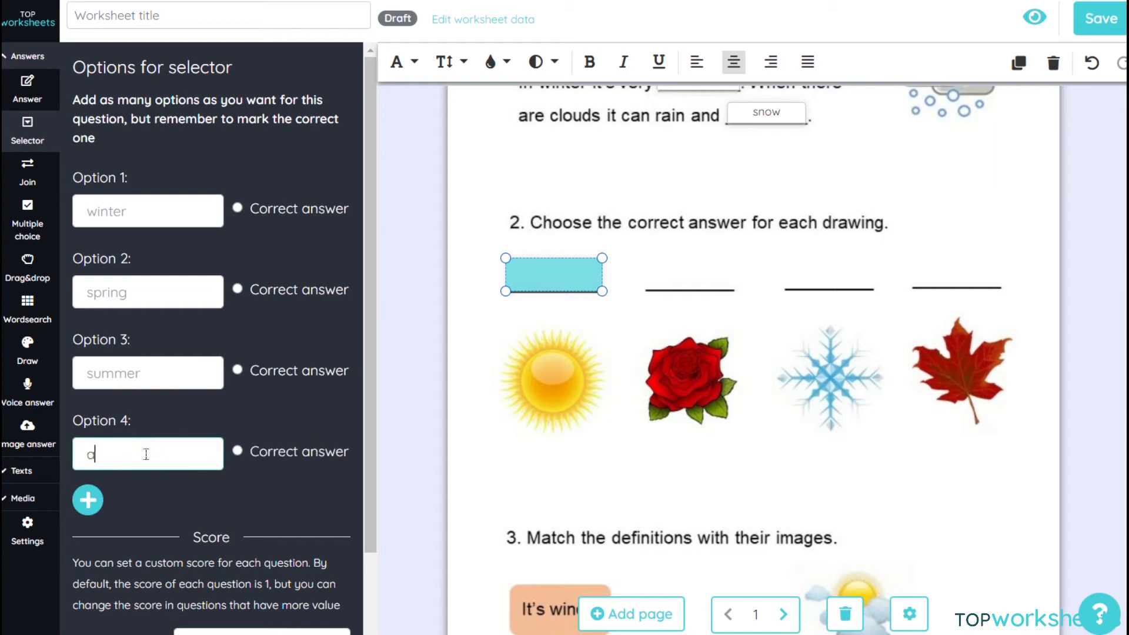
{"action": "left_click", "coordinate": [238, 371]}
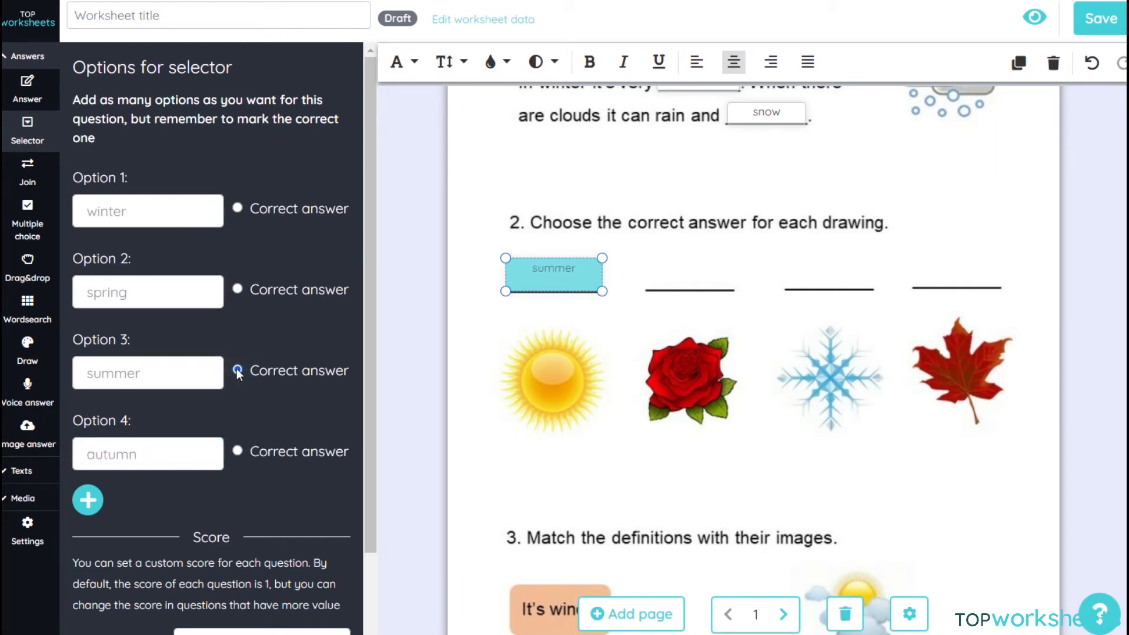
Copy the sun's selector onto the line above the rose and mark spring as the copy's correct answer.
{"action": "left_click", "coordinate": [569, 280]}
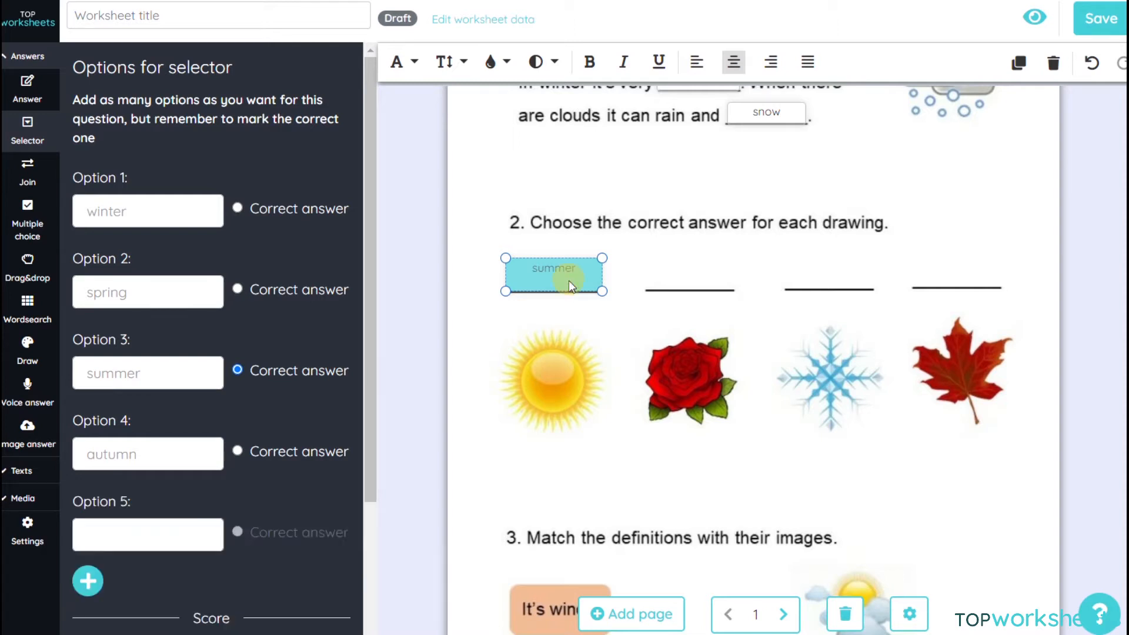
{"action": "key", "text": "ctrl+c"}
{"action": "key", "text": "ctrl+v"}
{"action": "left_click_drag", "start_coordinate": [569, 280], "coordinate": [696, 269]}
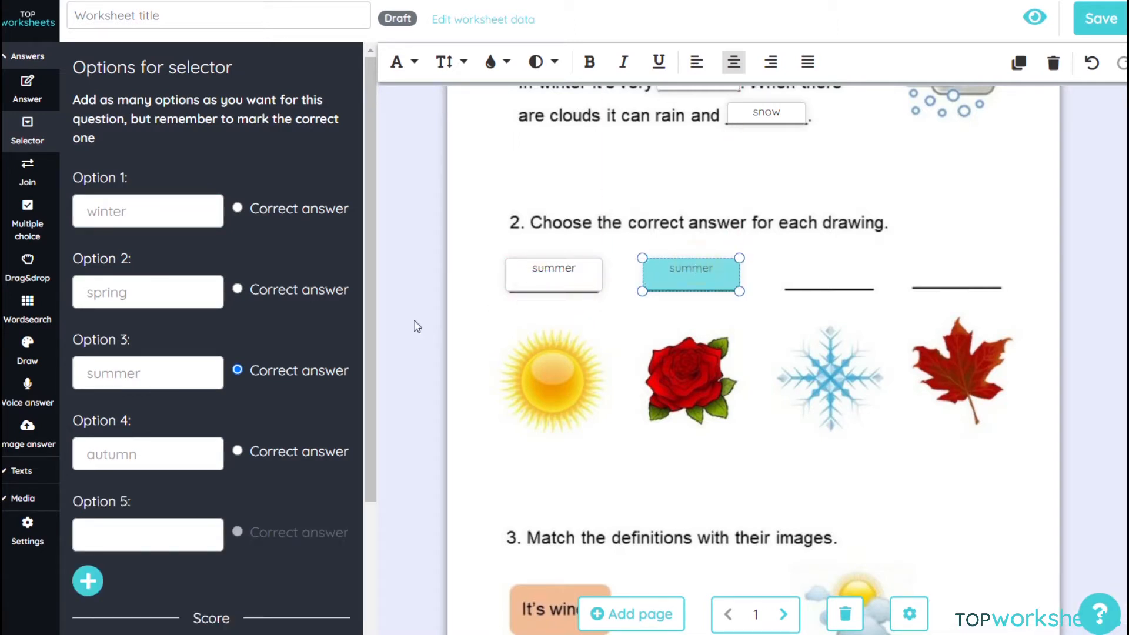
{"action": "left_click", "coordinate": [238, 288]}
Paste selector copies above the snowflake and the maple leaf, with winter and autumn as their respective correct answers.
{"action": "key", "text": "ctrl+v"}
{"action": "left_click_drag", "start_coordinate": [588, 305], "coordinate": [839, 284]}
{"action": "left_click", "coordinate": [238, 207]}
{"action": "key", "text": "ctrl+v"}
{"action": "left_click_drag", "start_coordinate": [952, 285], "coordinate": [954, 278]}
{"action": "left_click", "coordinate": [238, 451]}
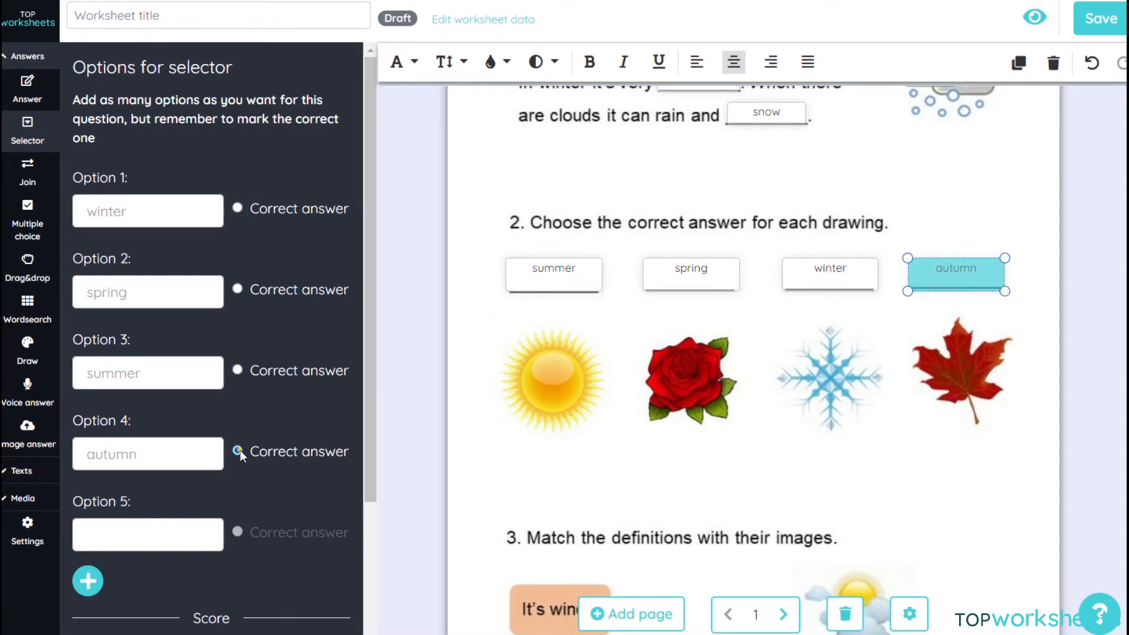
Preview the worksheet and test exercise 2 by choosing summer for the sun and opening the rose's answer options.
{"action": "left_click", "coordinate": [1035, 19]}
{"action": "scroll", "coordinate": [787, 271], "scroll_direction": "down", "scroll_amount": 8}
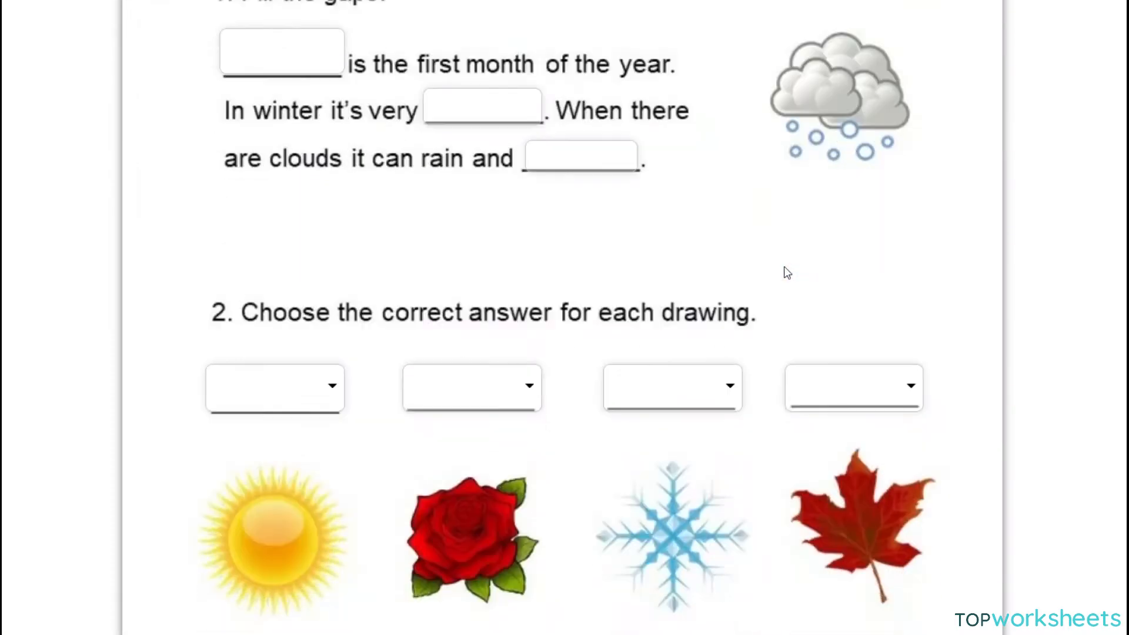
{"action": "left_click", "coordinate": [320, 327]}
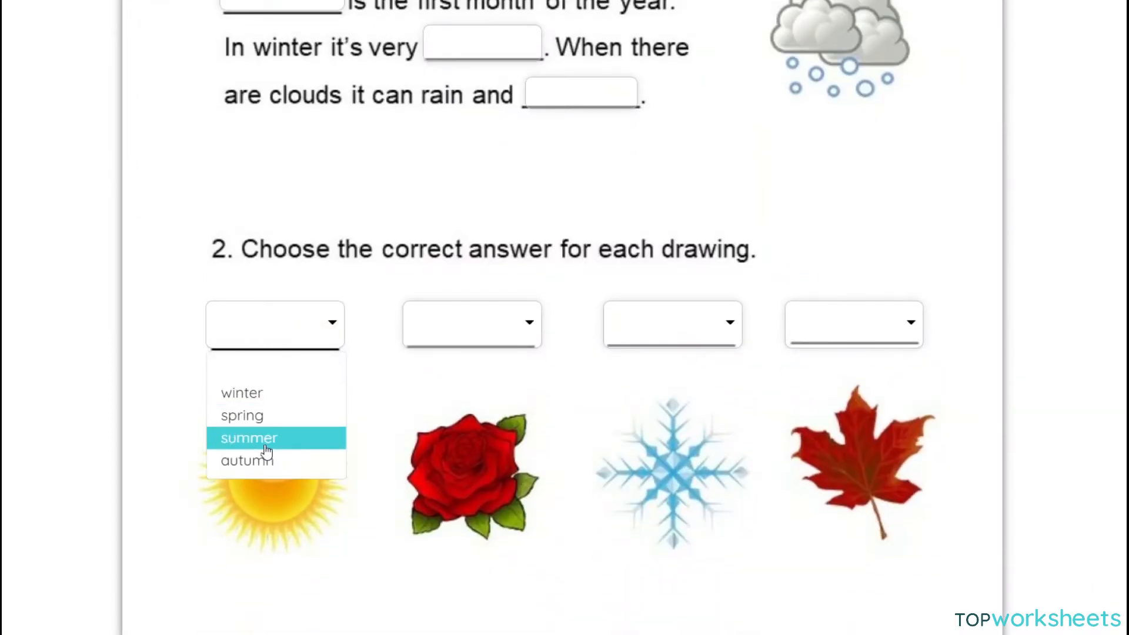
{"action": "left_click", "coordinate": [273, 439]}
{"action": "left_click", "coordinate": [531, 325]}
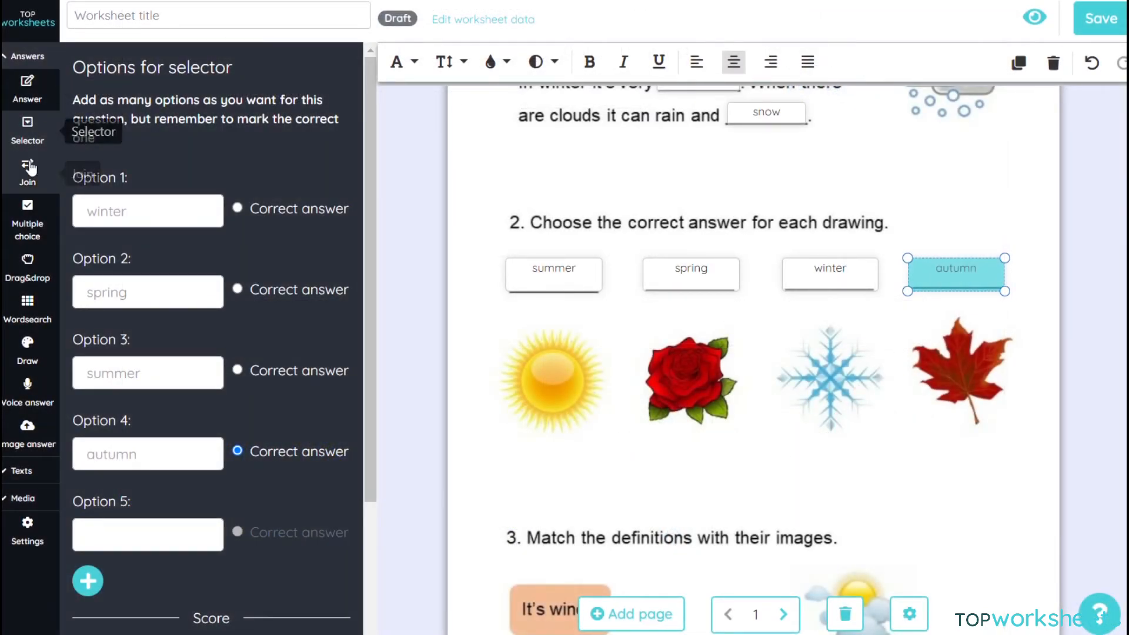
Add join fields in exercise 3 pairing "It's windy", "It's stormy" and "It's cloudy" with the wind, rain cloud and cloudy sun images.
{"action": "left_click", "coordinate": [36, 178]}
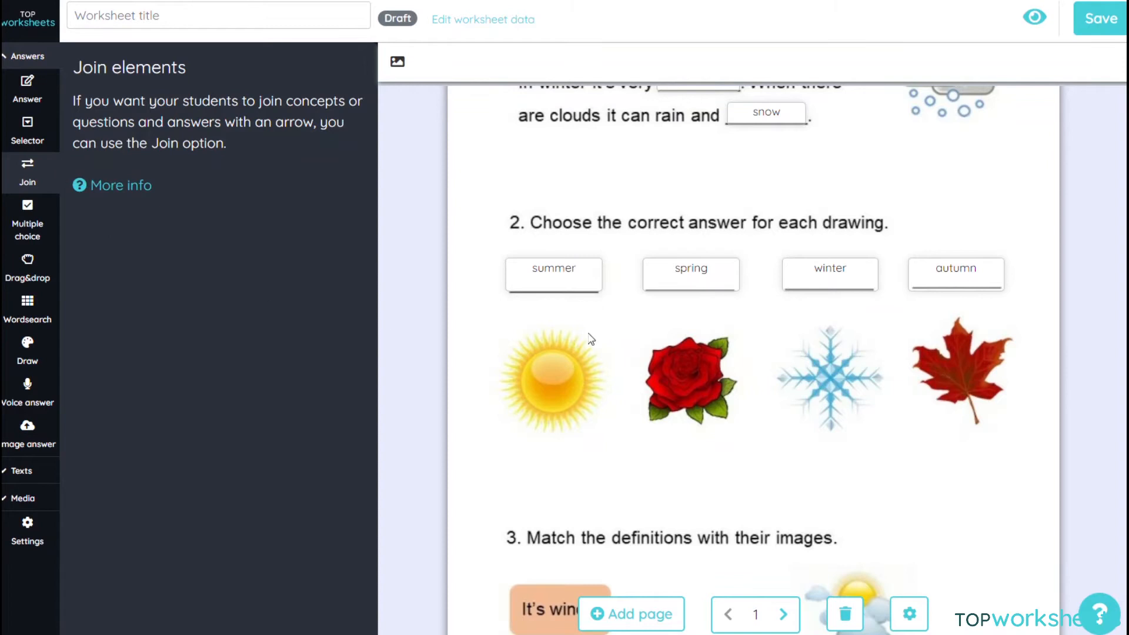
{"action": "scroll", "coordinate": [647, 331], "scroll_direction": "down", "scroll_amount": 6}
{"action": "left_click_drag", "start_coordinate": [510, 241], "coordinate": [612, 289]}
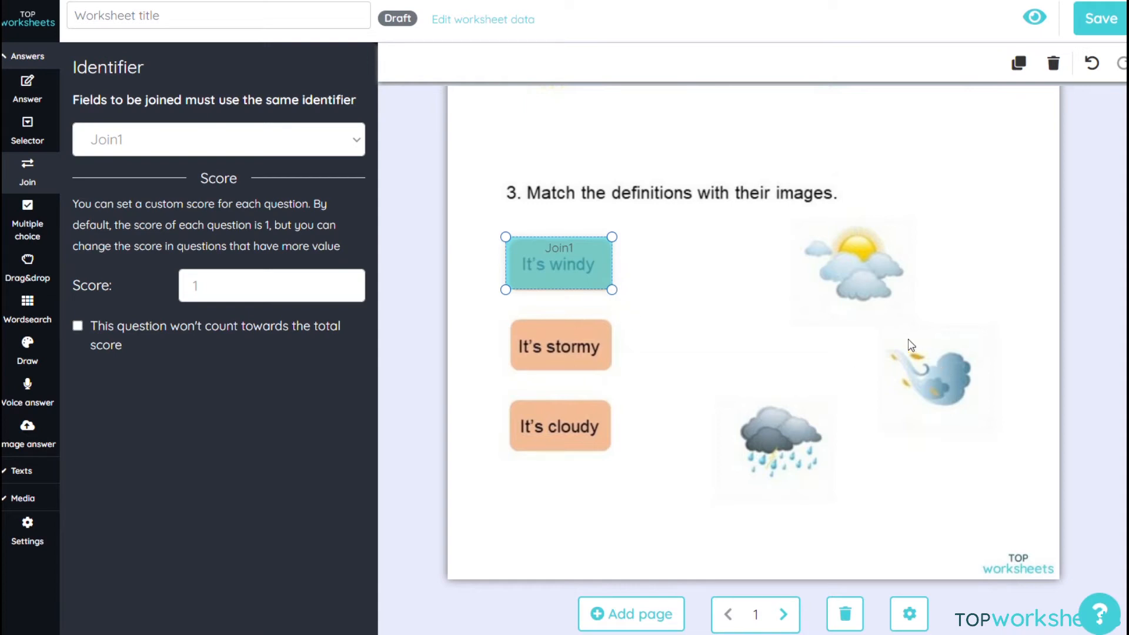
{"action": "left_click_drag", "start_coordinate": [878, 328], "coordinate": [996, 420]}
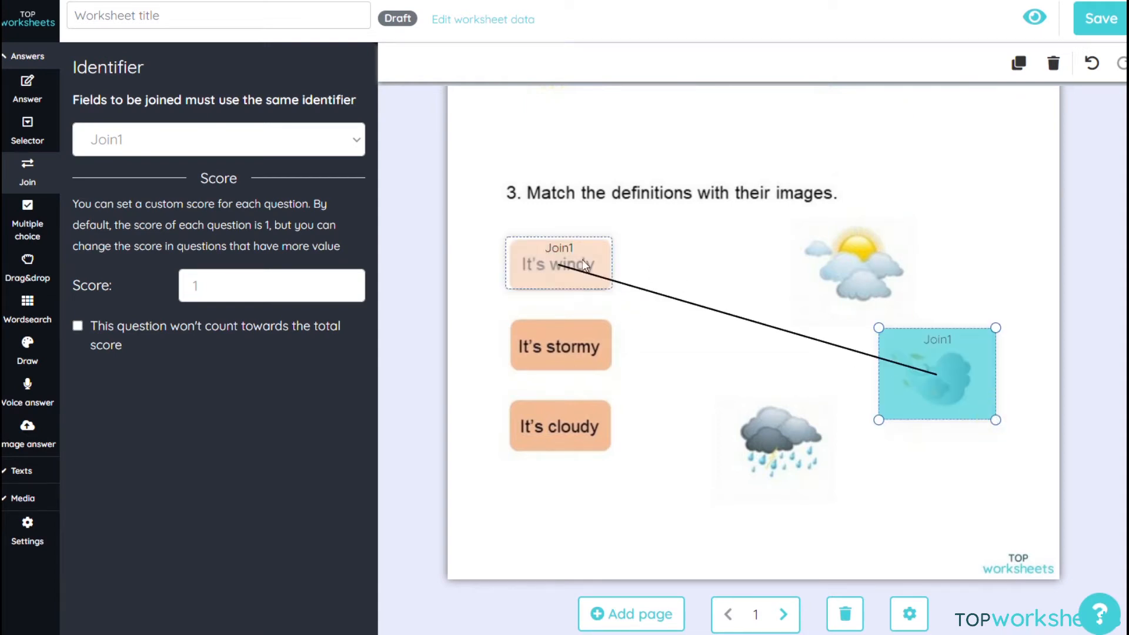
{"action": "left_click_drag", "start_coordinate": [505, 315], "coordinate": [612, 370]}
{"action": "left_click_drag", "start_coordinate": [716, 395], "coordinate": [835, 485]}
{"action": "left_click_drag", "start_coordinate": [505, 395], "coordinate": [613, 453]}
{"action": "left_click_drag", "start_coordinate": [794, 215], "coordinate": [922, 309]}
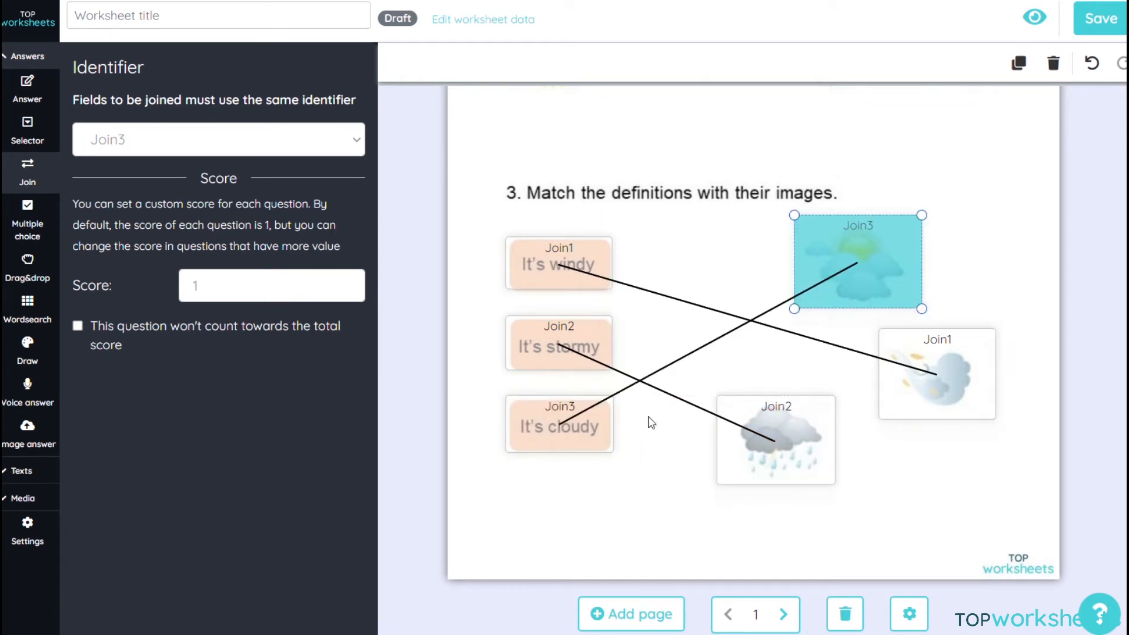
On page 2, add multiple-choice fields over T and F for the penguins statement and mark T as correct.
{"action": "left_click", "coordinate": [783, 613]}
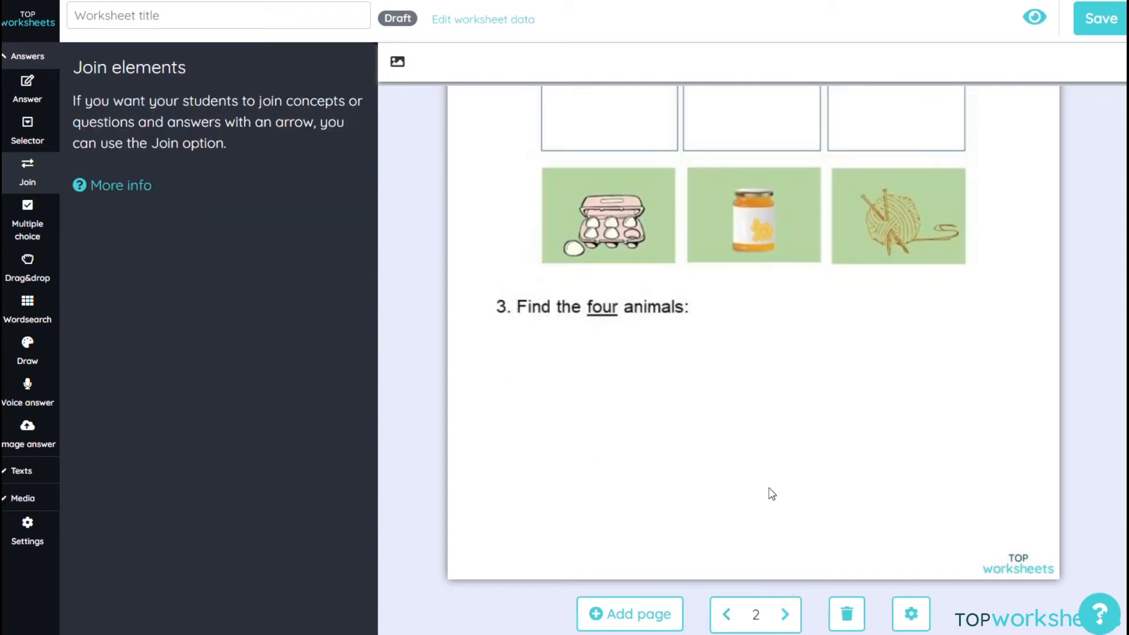
{"action": "scroll", "coordinate": [767, 447], "scroll_direction": "up", "scroll_amount": 8}
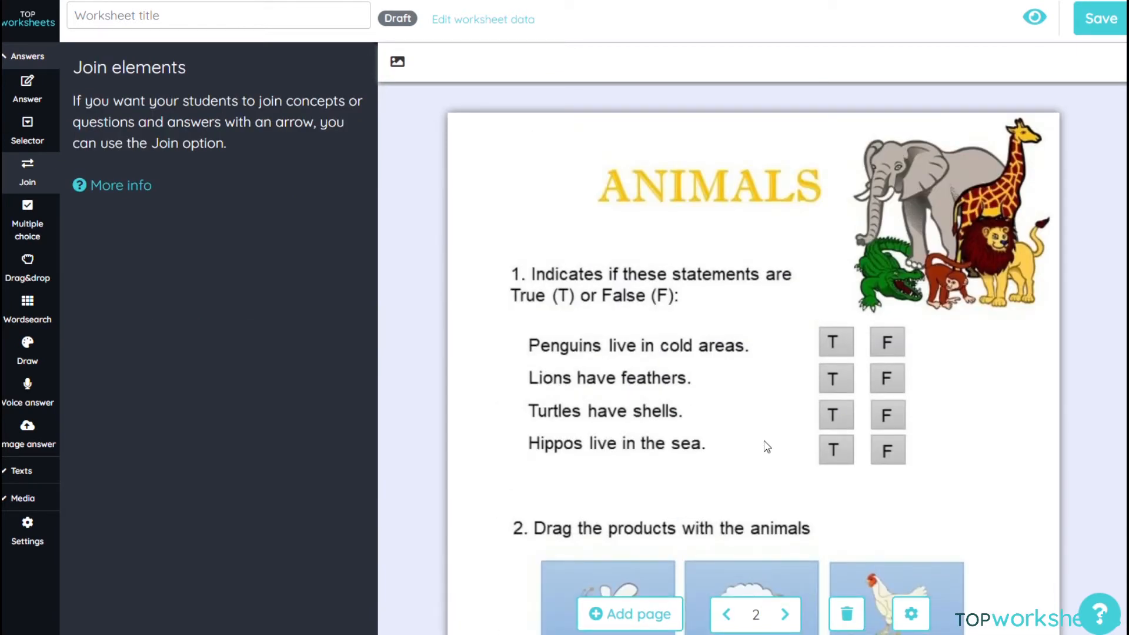
{"action": "left_click", "coordinate": [36, 212]}
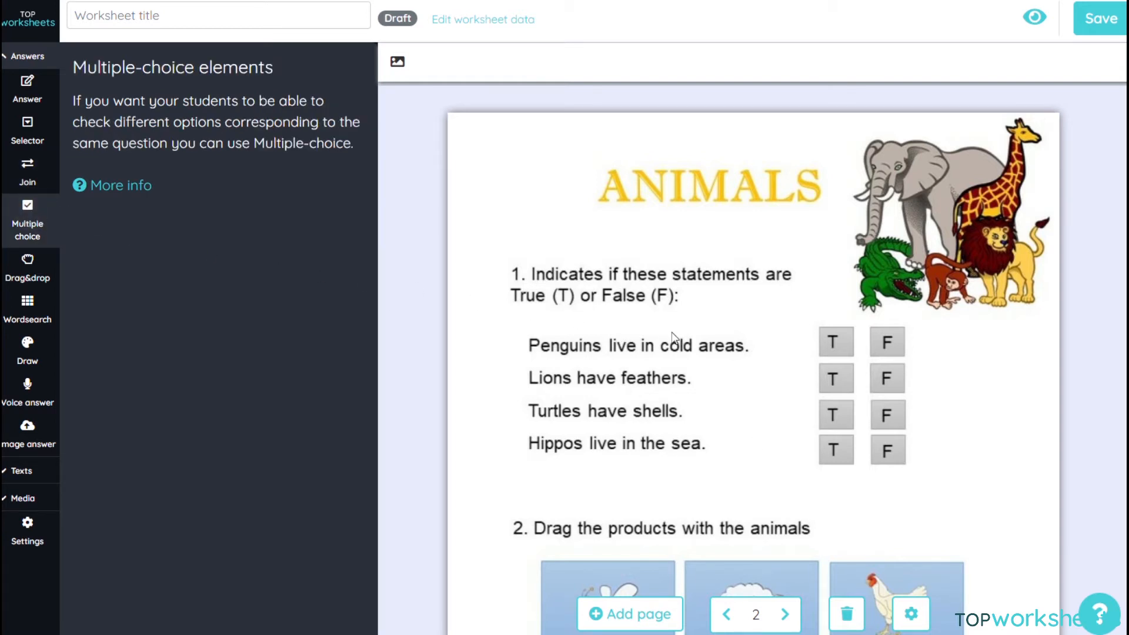
{"action": "mouse_move", "coordinate": [818, 326]}
{"action": "left_mouse_down"}
{"action": "mouse_move", "coordinate": [853, 353]}
{"action": "mouse_move", "coordinate": [905, 354]}
{"action": "left_mouse_up"}
{"action": "left_click", "coordinate": [833, 344]}
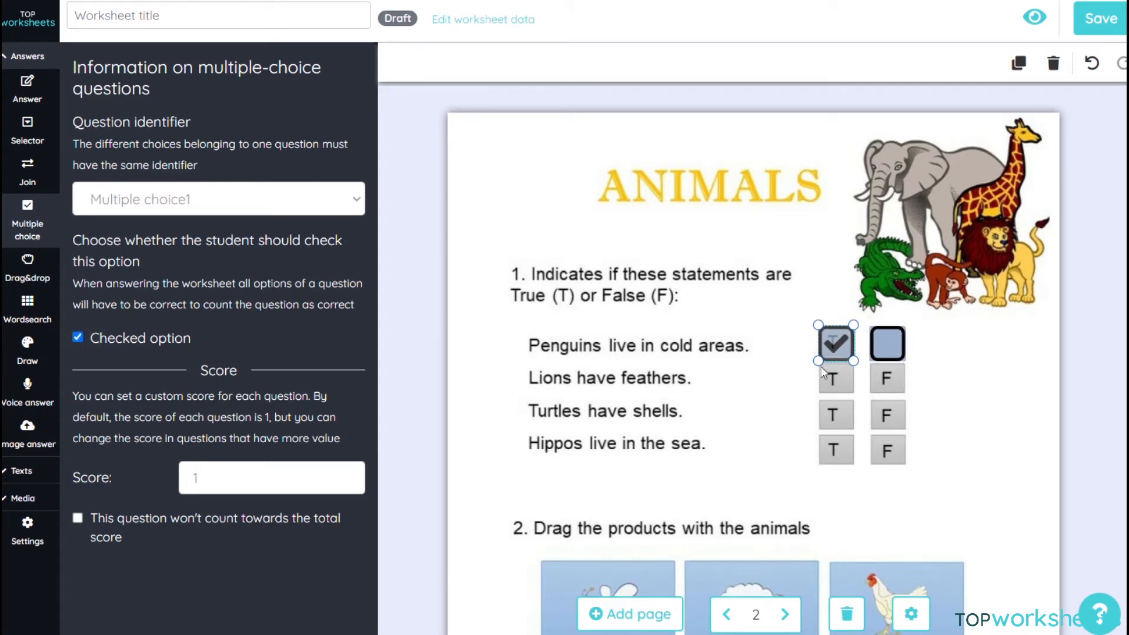
Add T and F multiple-choice fields for lions, turtles and hippos, using identifiers Multiple choice2 to 4, with F, T and F marked as correct respectively.
{"action": "left_click", "coordinate": [835, 378]}
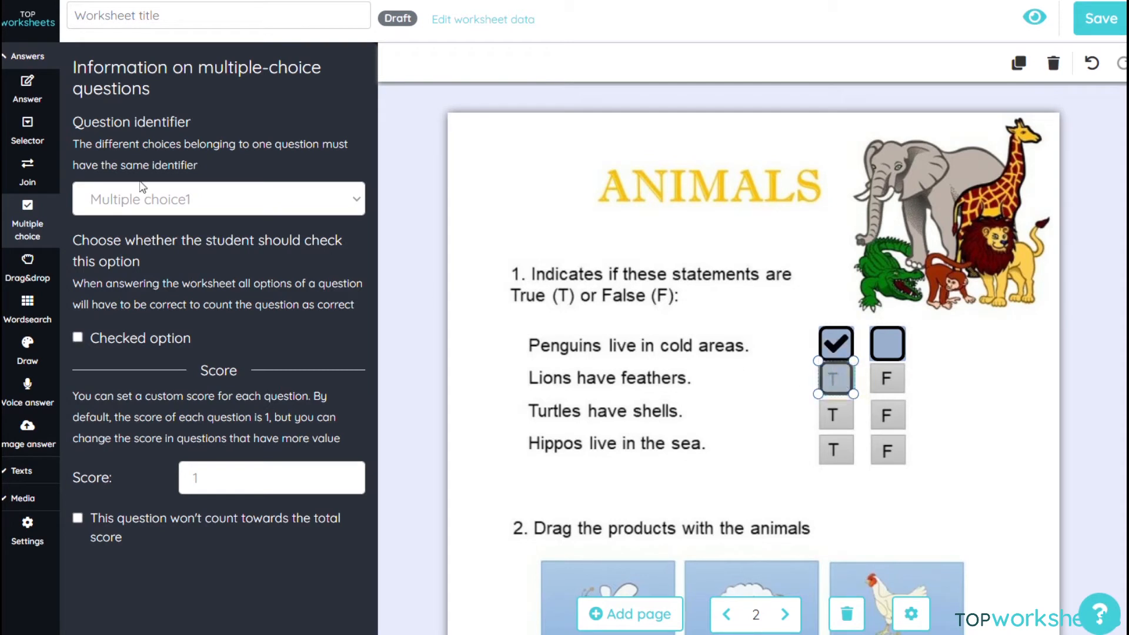
{"action": "left_click", "coordinate": [197, 188]}
{"action": "left_click", "coordinate": [193, 246]}
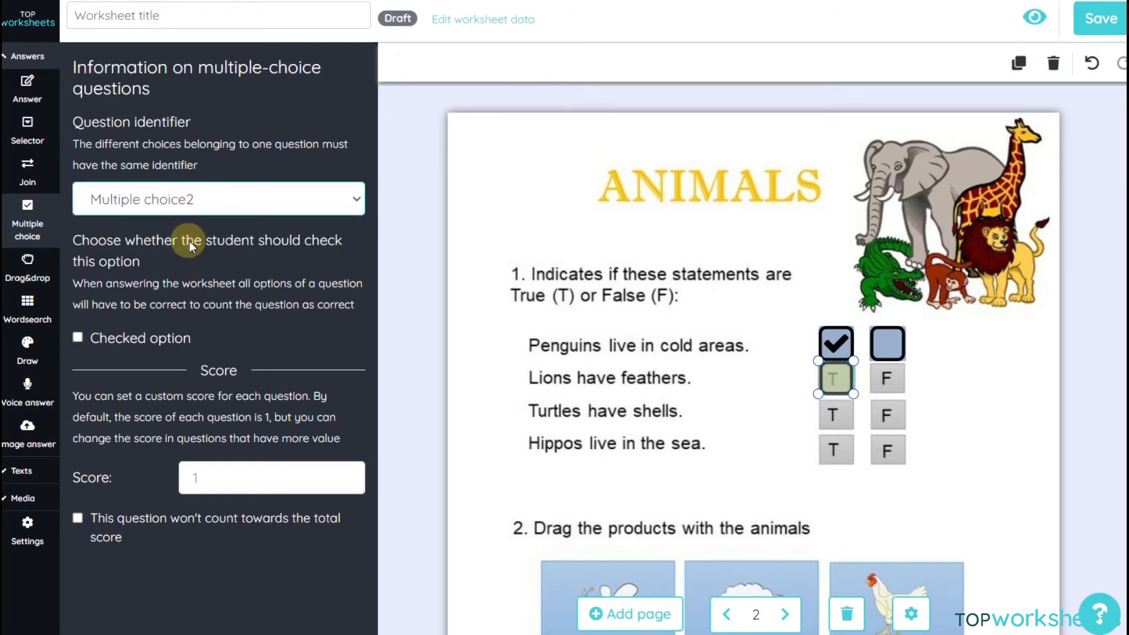
{"action": "left_click", "coordinate": [871, 360]}
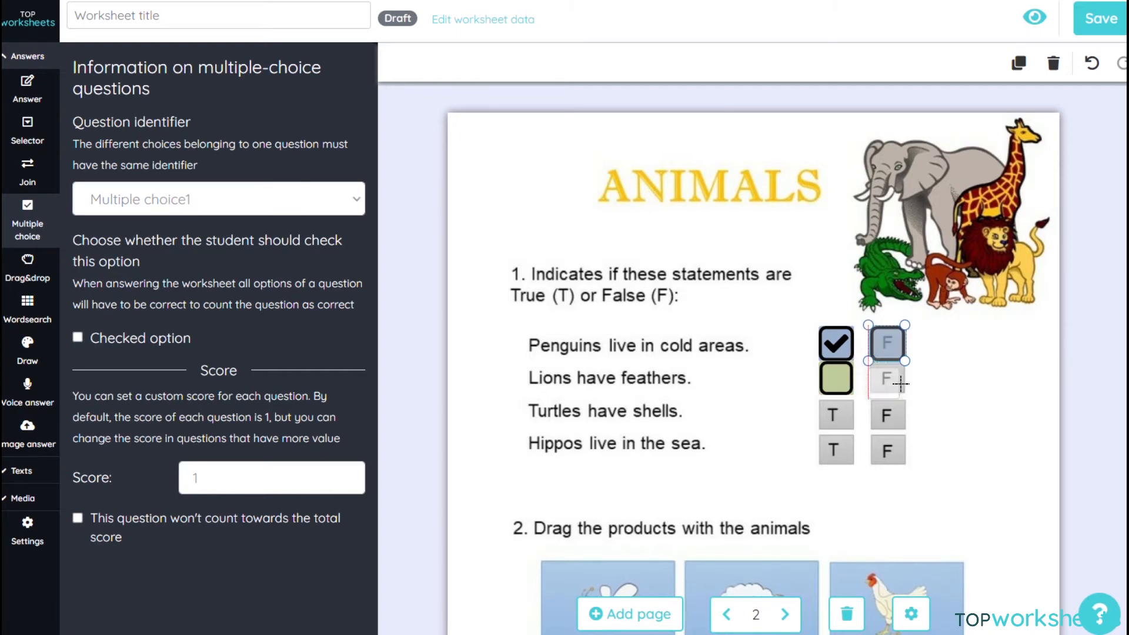
{"action": "left_click", "coordinate": [889, 379]}
{"action": "left_click_drag", "start_coordinate": [883, 377], "coordinate": [885, 379]}
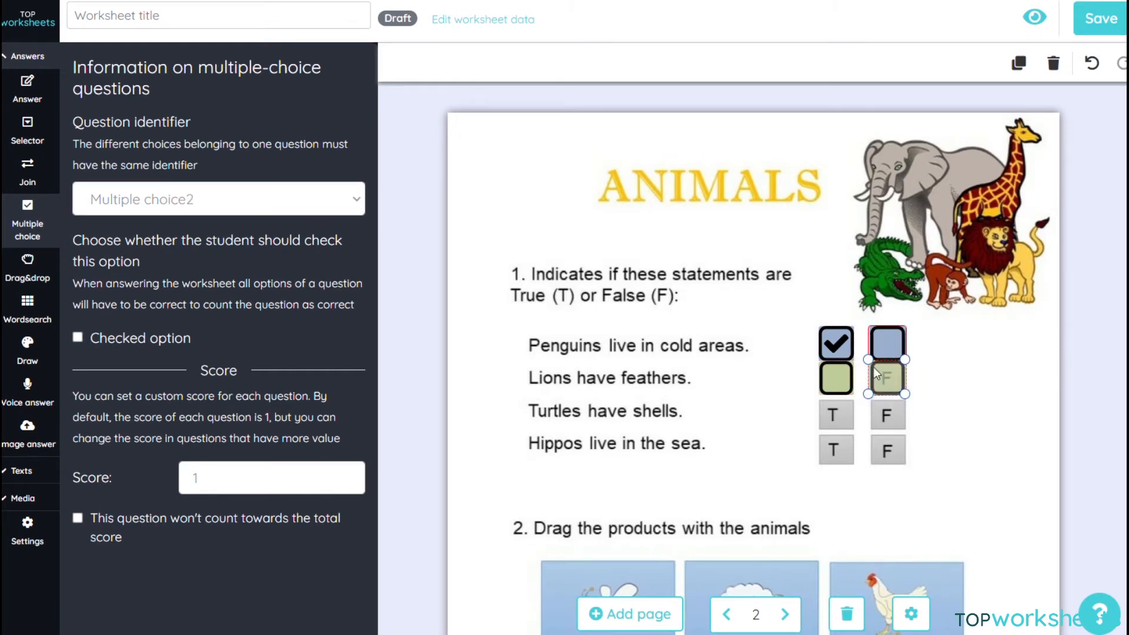
{"action": "left_click", "coordinate": [79, 338]}
{"action": "left_click_drag", "start_coordinate": [818, 400], "coordinate": [854, 430]}
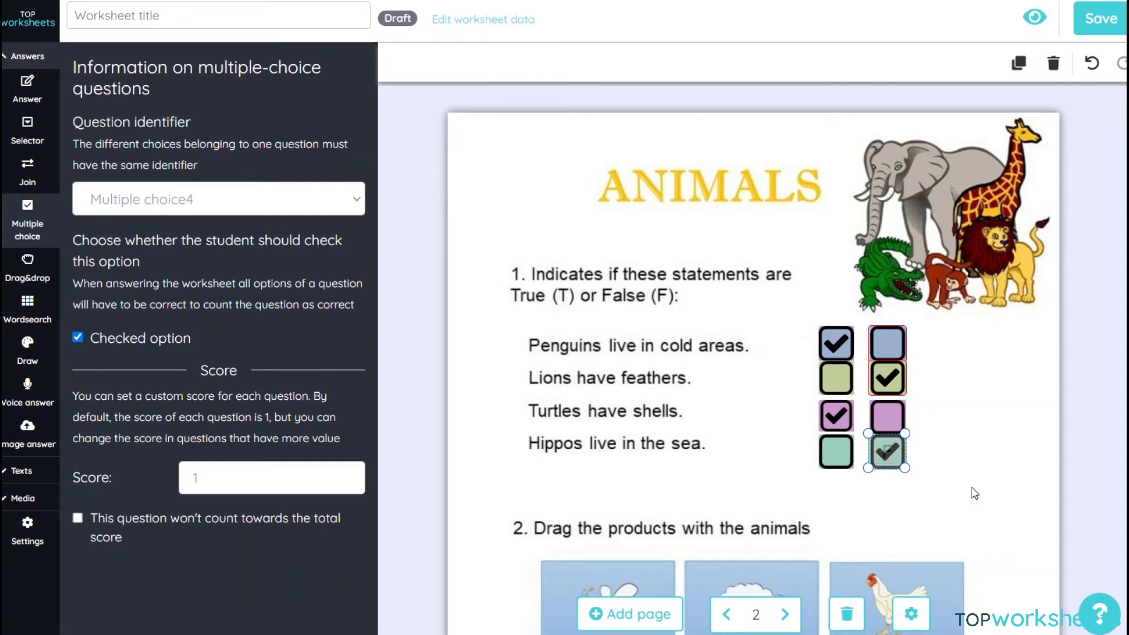
In exercise 2, add a drag field over the eggs and a matching drop field in the empty box below the hen.
{"action": "scroll", "coordinate": [975, 494], "scroll_direction": "down", "scroll_amount": 6}
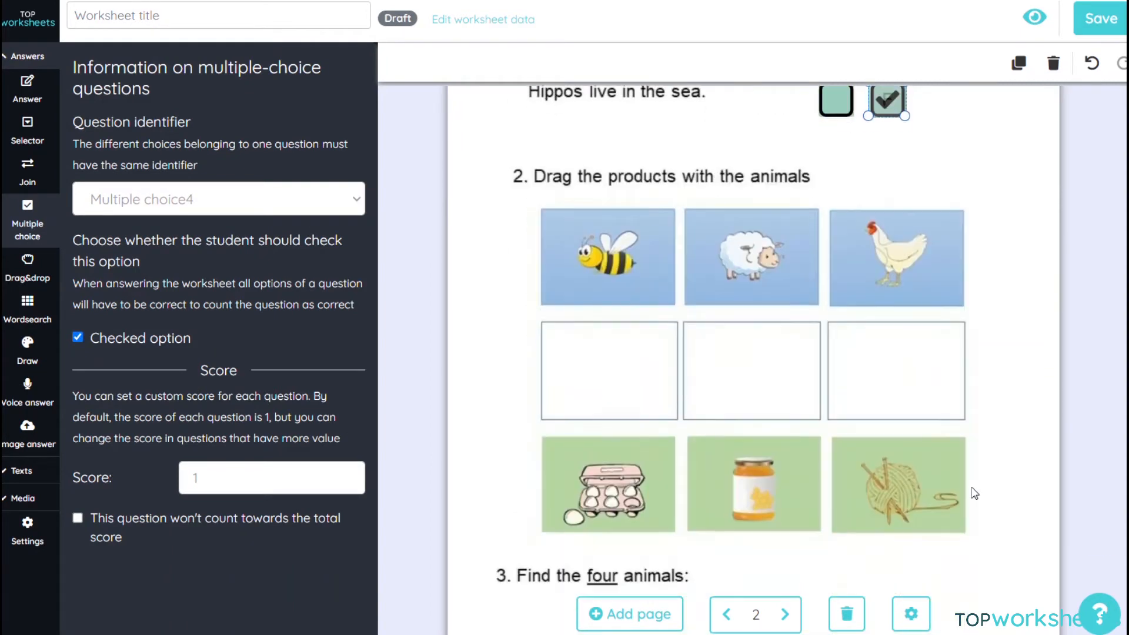
{"action": "left_click", "coordinate": [28, 272]}
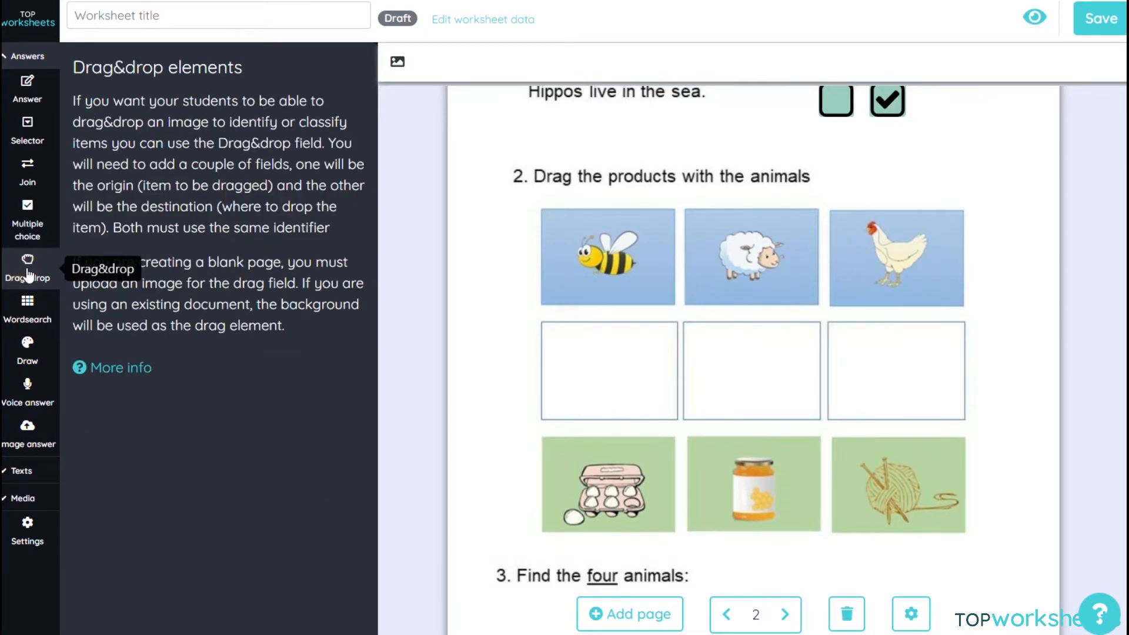
{"action": "left_click_drag", "start_coordinate": [539, 435], "coordinate": [675, 532]}
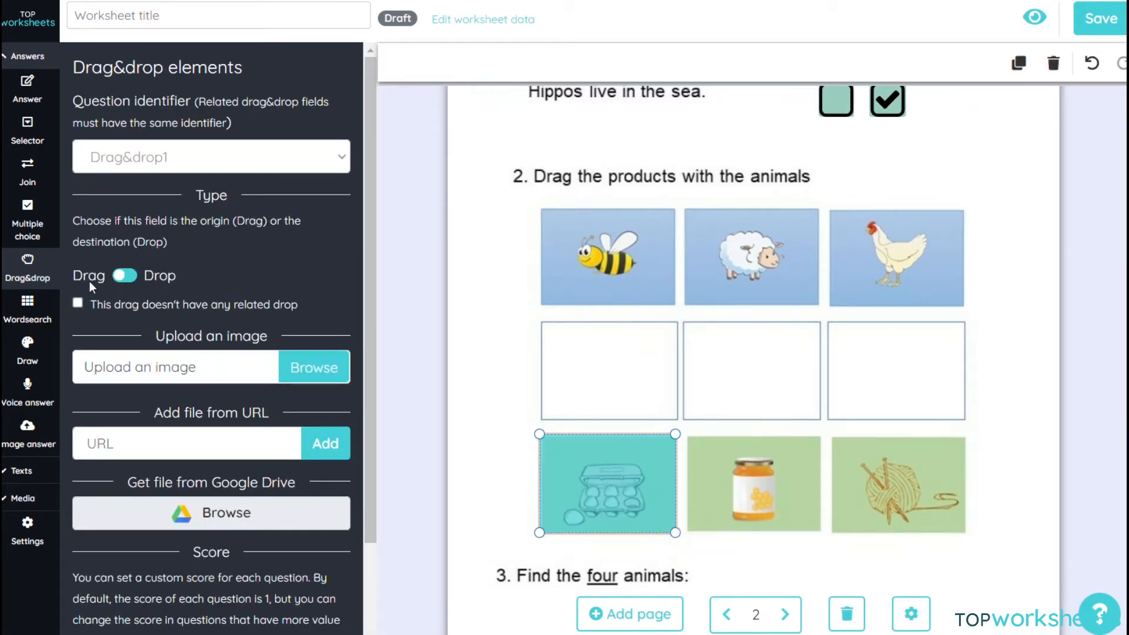
{"action": "left_click_drag", "start_coordinate": [828, 321], "coordinate": [966, 416]}
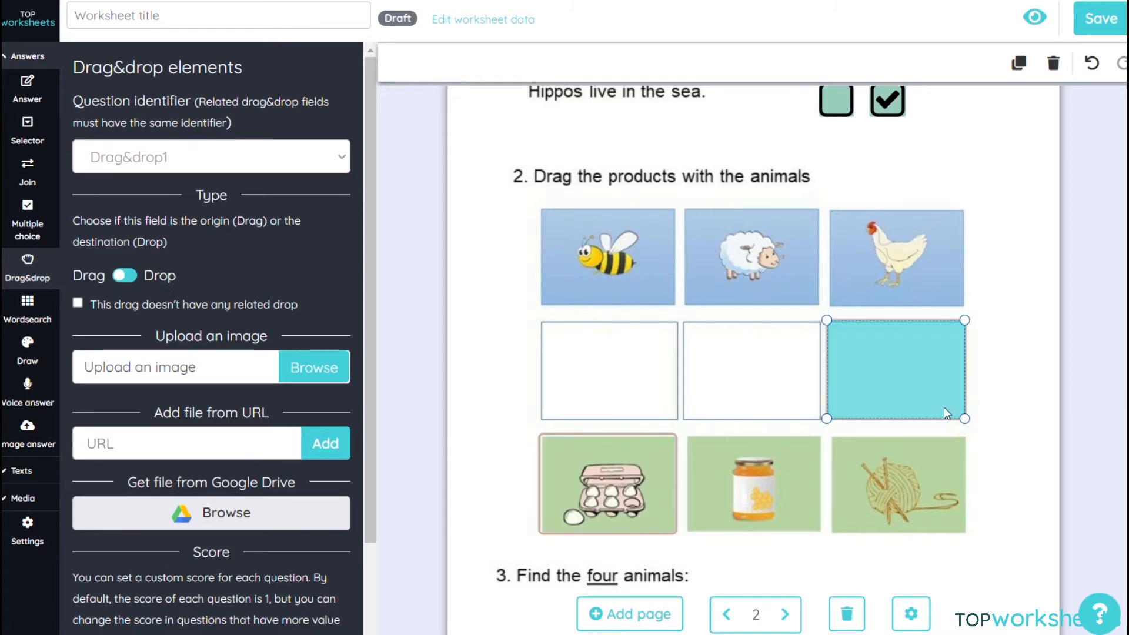
{"action": "left_click", "coordinate": [132, 282]}
Add drag fields over the honey jar and the yarn, with matching drop fields in the boxes below the bee and the sheep.
{"action": "left_click_drag", "start_coordinate": [688, 434], "coordinate": [822, 532]}
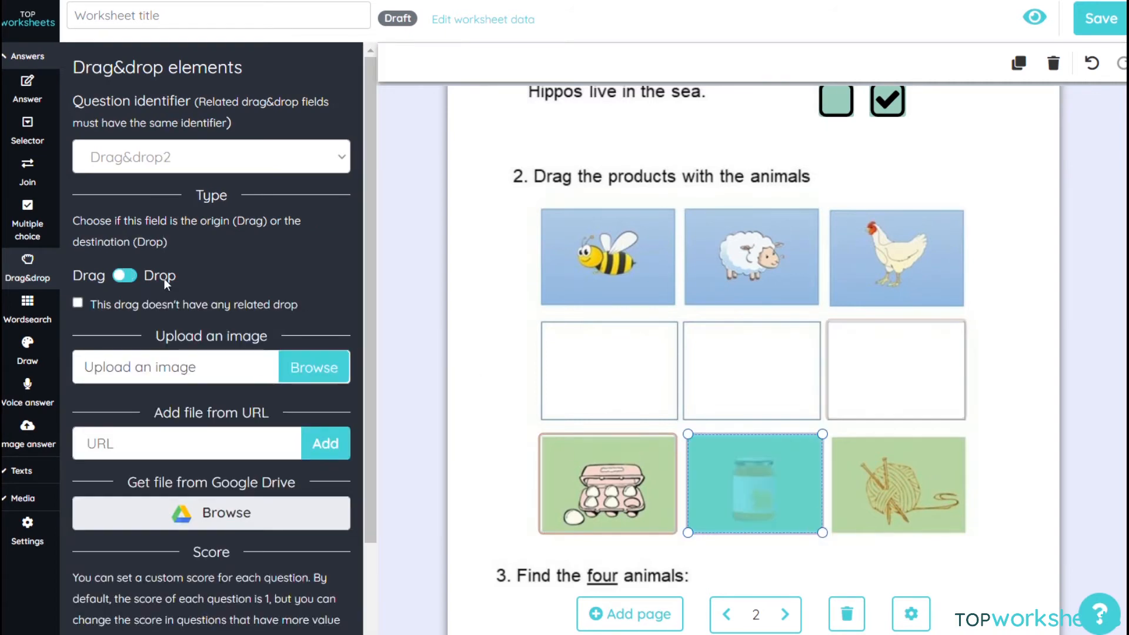
{"action": "left_click_drag", "start_coordinate": [541, 321], "coordinate": [675, 418]}
{"action": "left_click", "coordinate": [126, 276]}
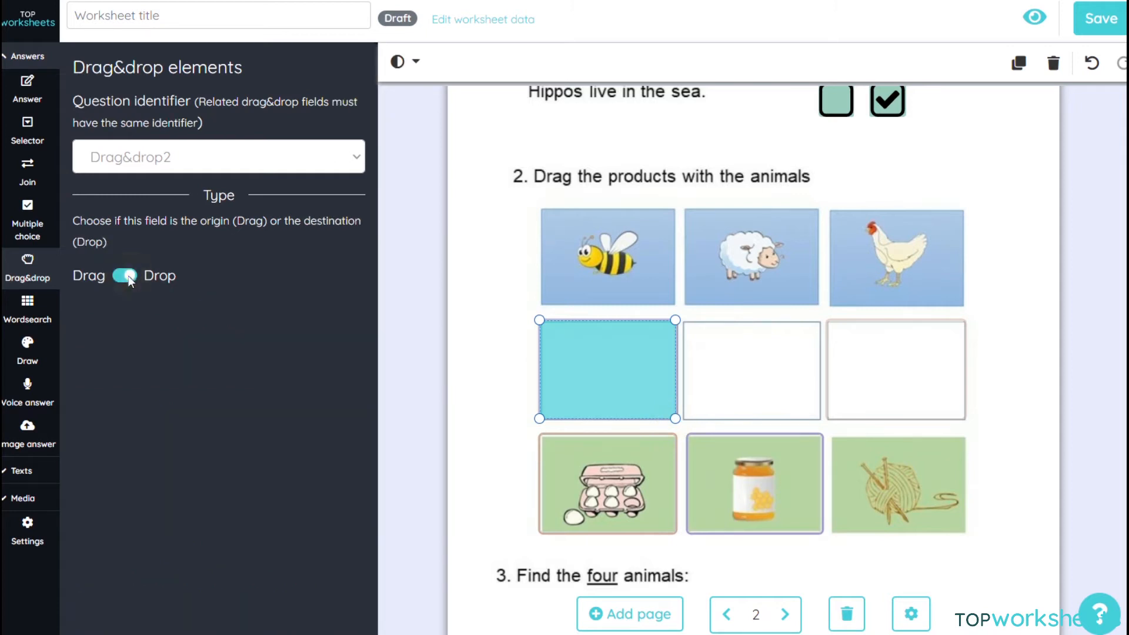
{"action": "left_click_drag", "start_coordinate": [827, 435], "coordinate": [965, 532]}
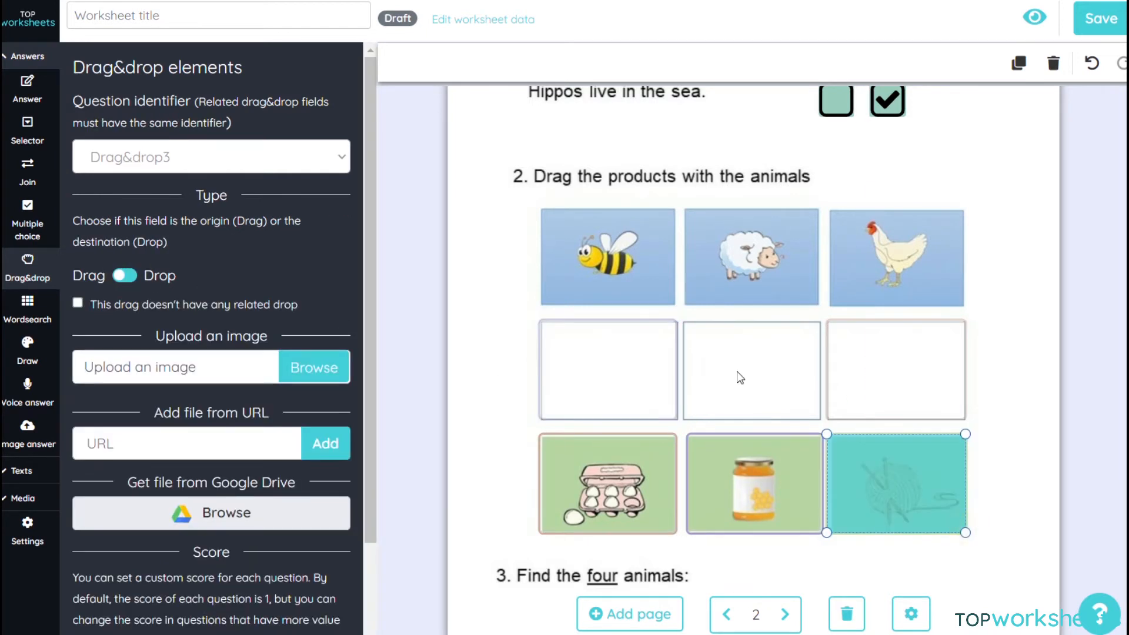
{"action": "left_click_drag", "start_coordinate": [681, 319], "coordinate": [821, 418]}
{"action": "left_click", "coordinate": [125, 276]}
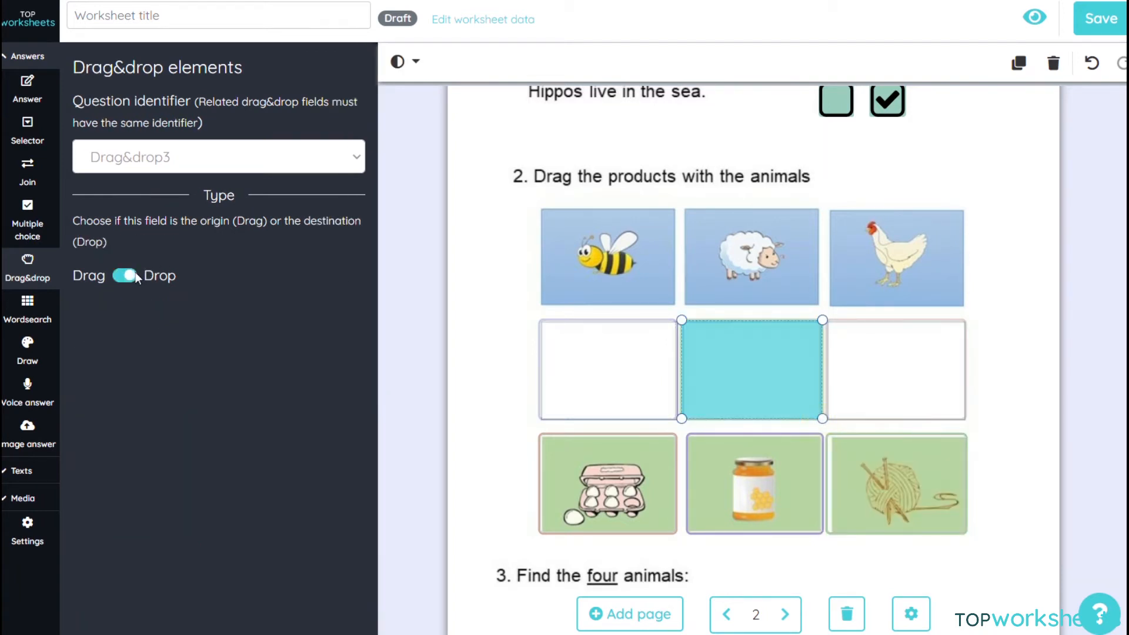
Preview page 2 and test it by answering true/false statements and moving the eggs, honey and yarn to their animals.
{"action": "left_click", "coordinate": [1033, 18]}
{"action": "left_click", "coordinate": [656, 252]}
{"action": "left_click", "coordinate": [715, 289]}
{"action": "left_click", "coordinate": [656, 333]}
{"action": "scroll", "coordinate": [660, 352], "scroll_direction": "down", "scroll_amount": 6}
{"action": "left_click_drag", "start_coordinate": [337, 443], "coordinate": [658, 320]}
{"action": "left_click_drag", "start_coordinate": [573, 453], "coordinate": [401, 318]}
{"action": "left_click_drag", "start_coordinate": [694, 474], "coordinate": [531, 341]}
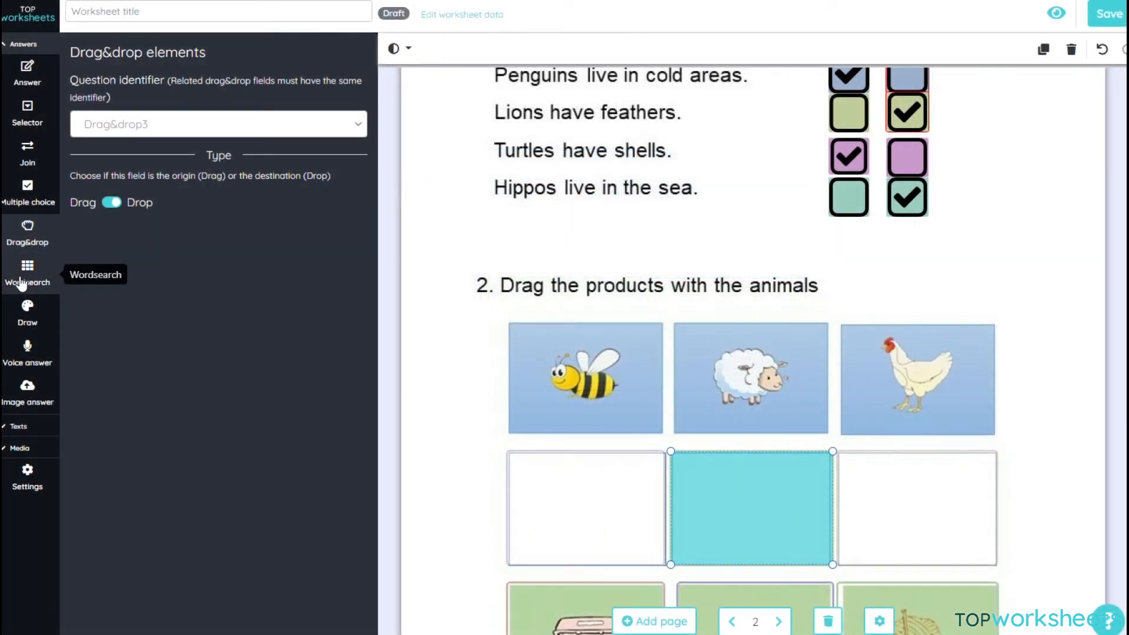
Add a wordsearch area covering the blank space below exercise 3, with 15 rows and 15 columns.
{"action": "left_click", "coordinate": [41, 271]}
{"action": "scroll", "coordinate": [412, 300], "scroll_direction": "down", "scroll_amount": 5}
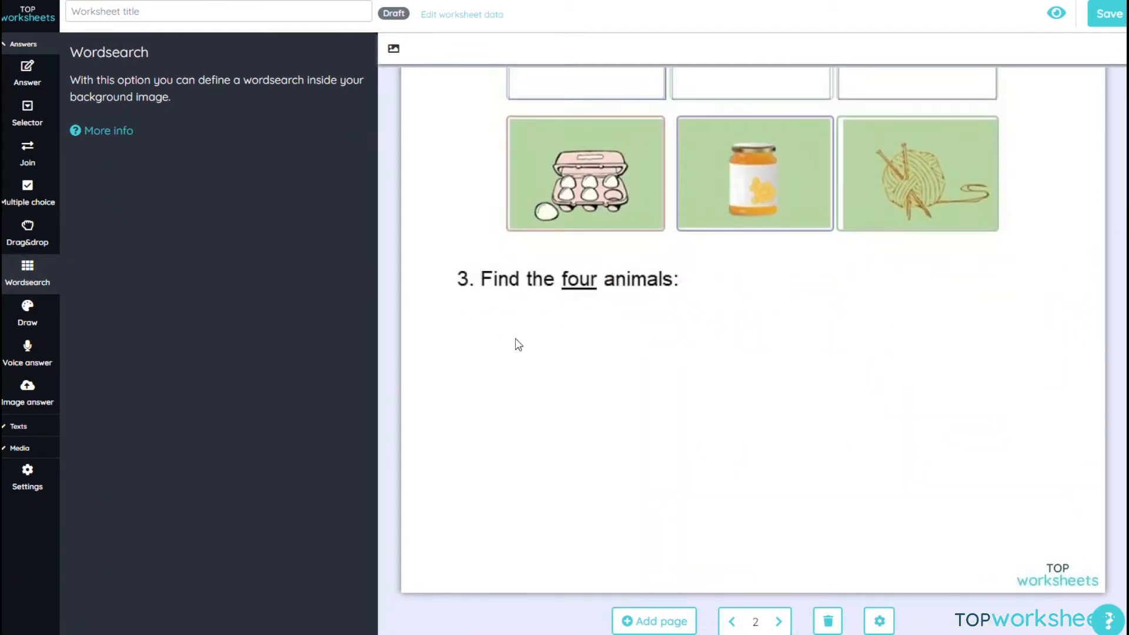
{"action": "left_click_drag", "start_coordinate": [485, 332], "coordinate": [1011, 556]}
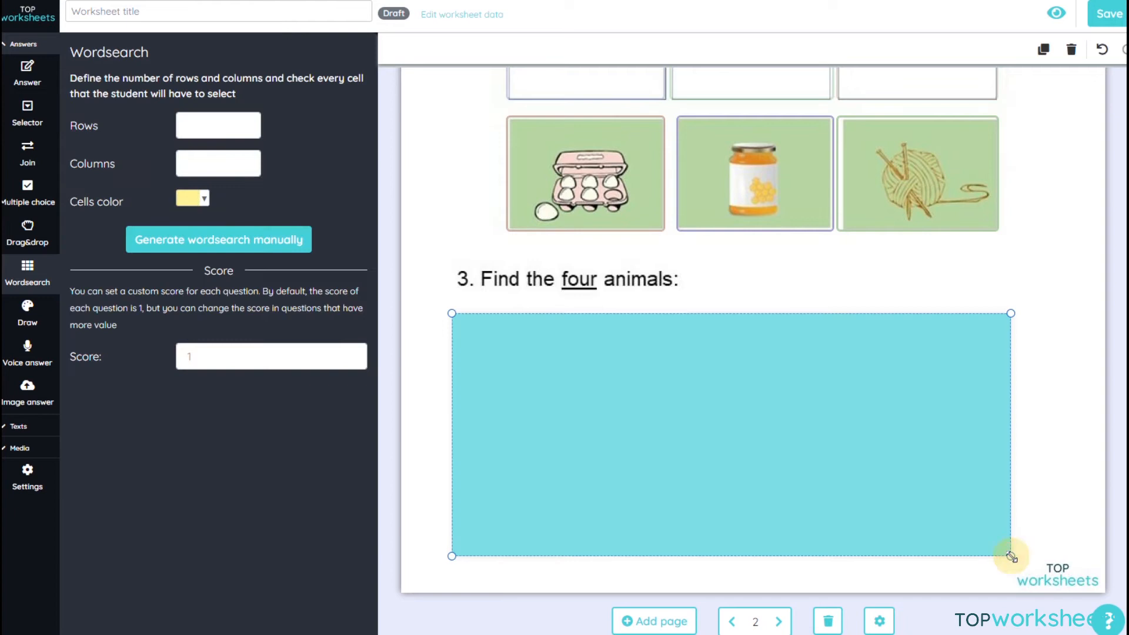
{"action": "double_click", "coordinate": [203, 128]}
{"action": "key", "text": "BackSpace"}
{"action": "type", "text": "15"}
{"action": "double_click", "coordinate": [196, 163]}
{"action": "key", "text": "BackSpace"}
{"action": "type", "text": "15"}
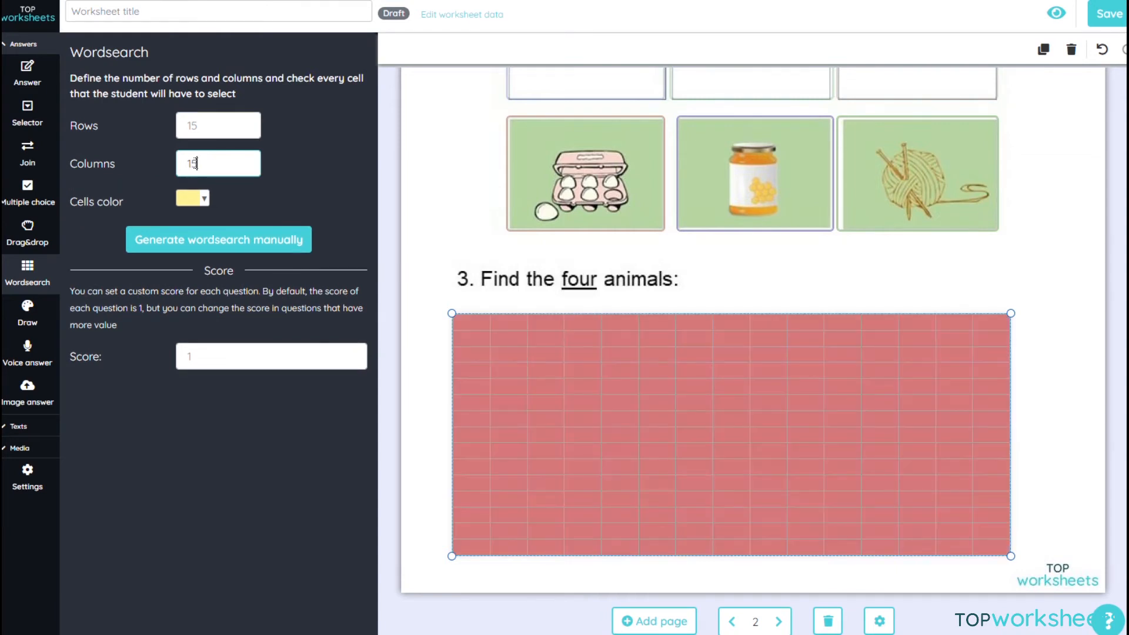
Change the wordsearch's cells color to a deeper golden yellow.
{"action": "left_click", "coordinate": [199, 198]}
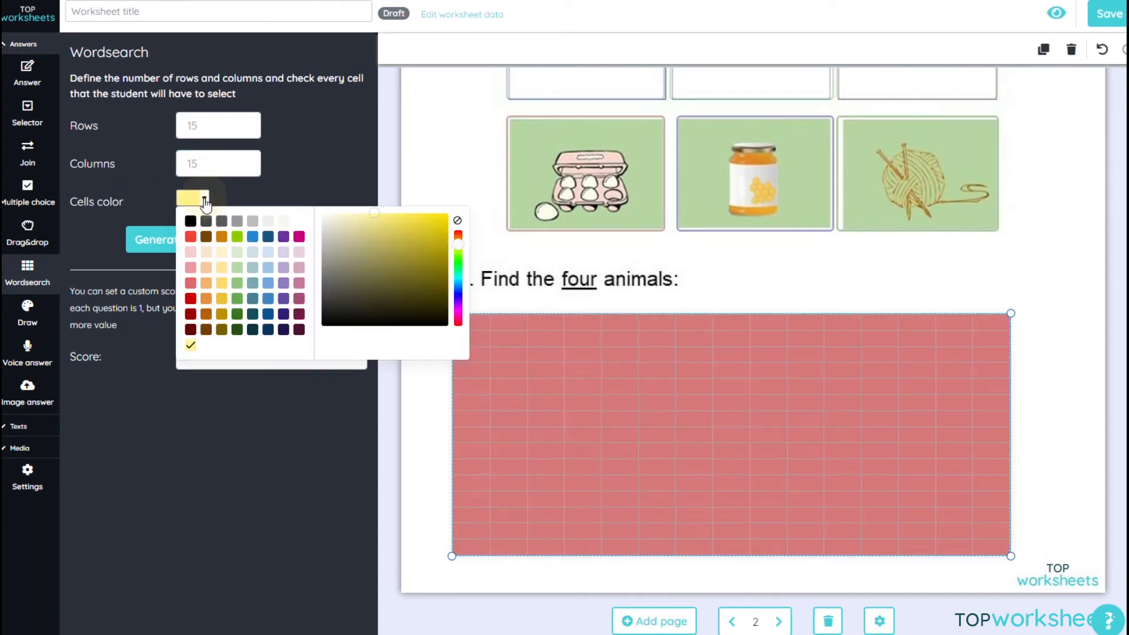
{"action": "left_click", "coordinate": [221, 284]}
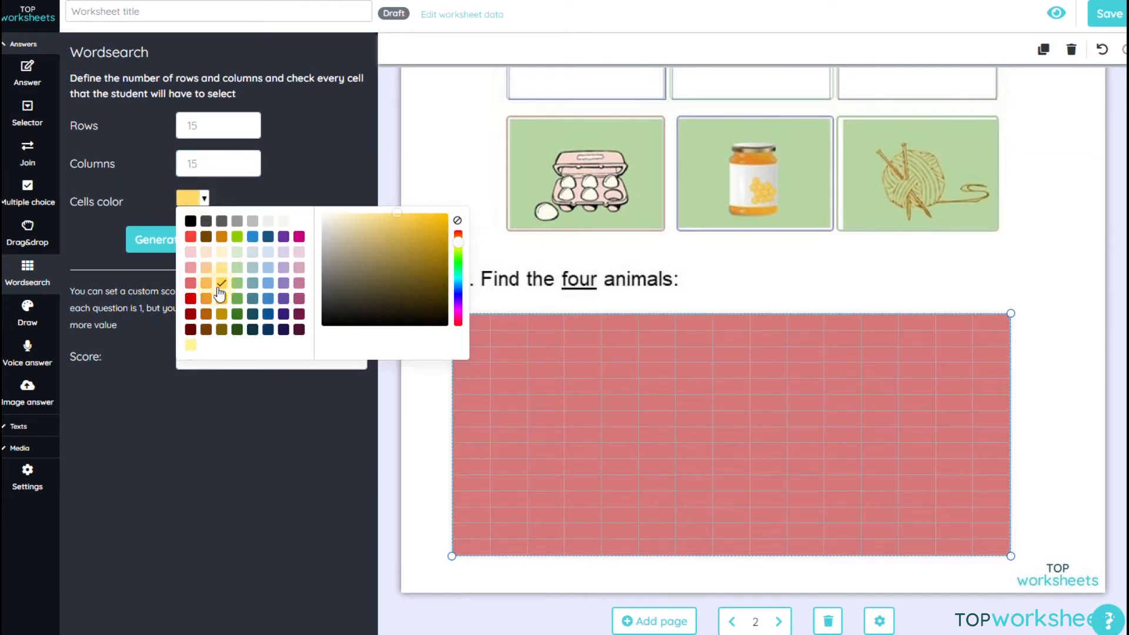
{"action": "left_click", "coordinate": [101, 246]}
Generate the wordsearch with the hidden words cows, chickens, cats and dogs, keeping horizontal and vertical directions.
{"action": "left_click", "coordinate": [211, 243]}
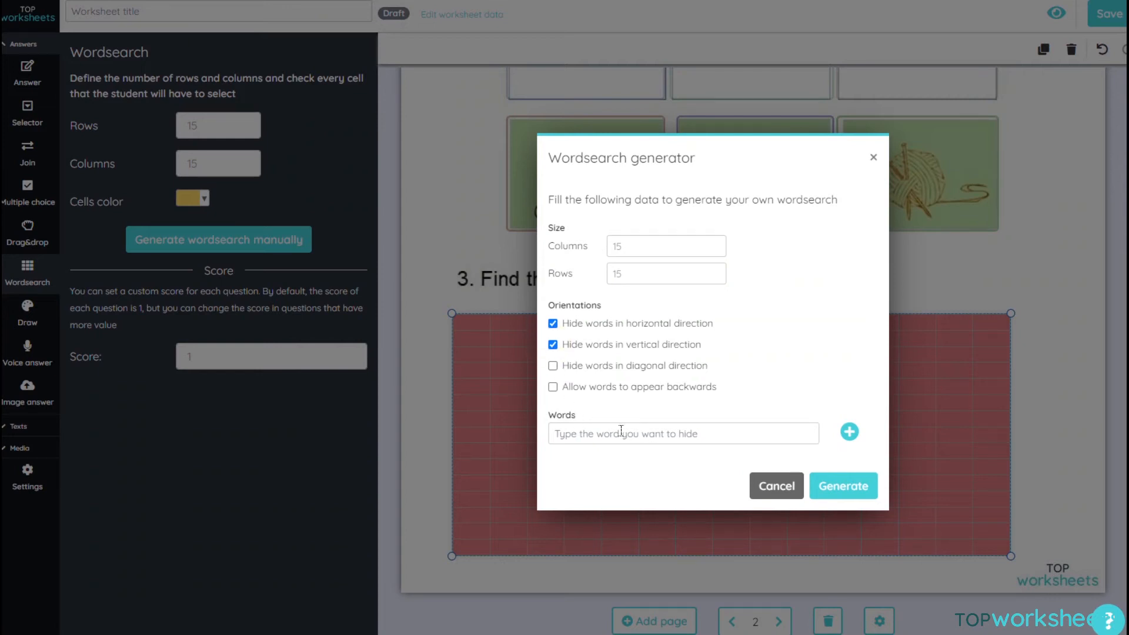
{"action": "left_click", "coordinate": [674, 438]}
{"action": "type", "text": "cows"}
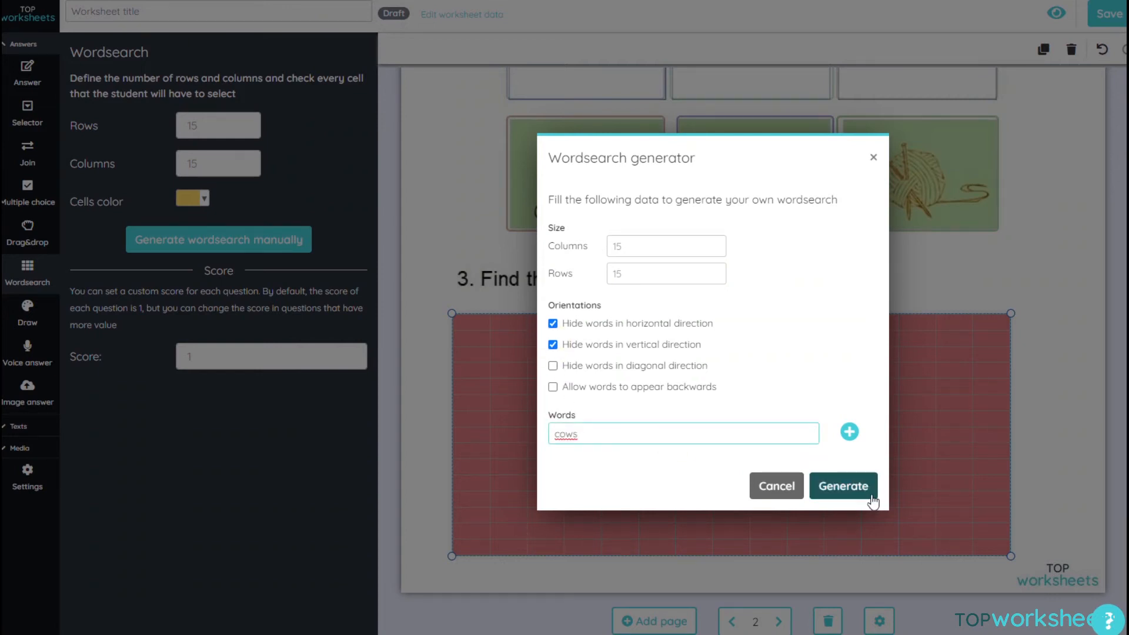
{"action": "left_click", "coordinate": [849, 432]}
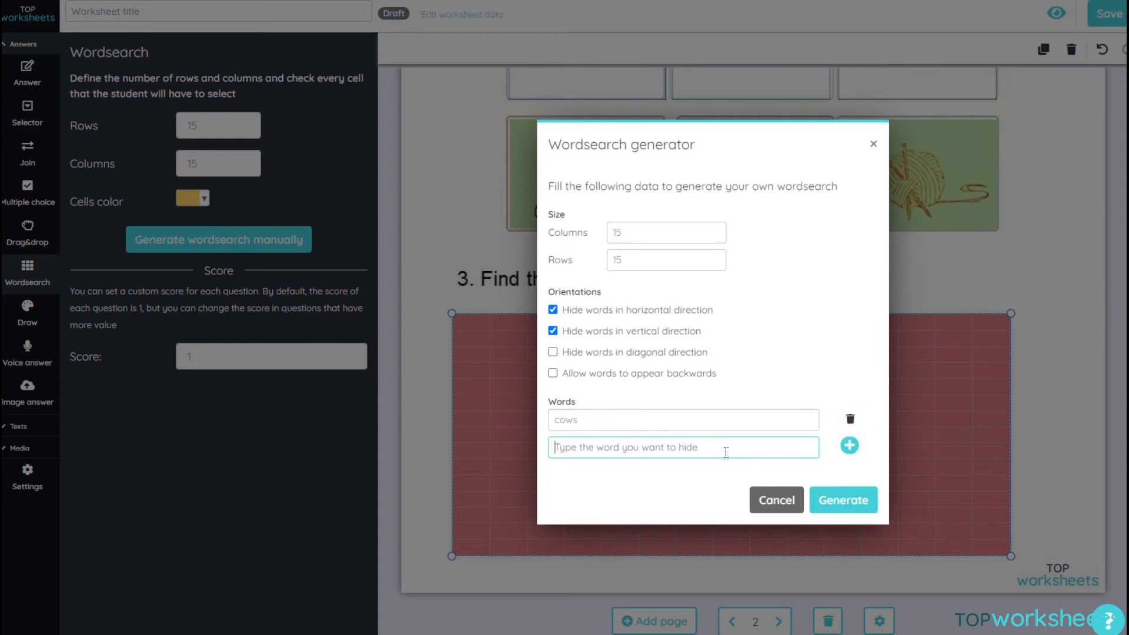
{"action": "type", "text": "chickens"}
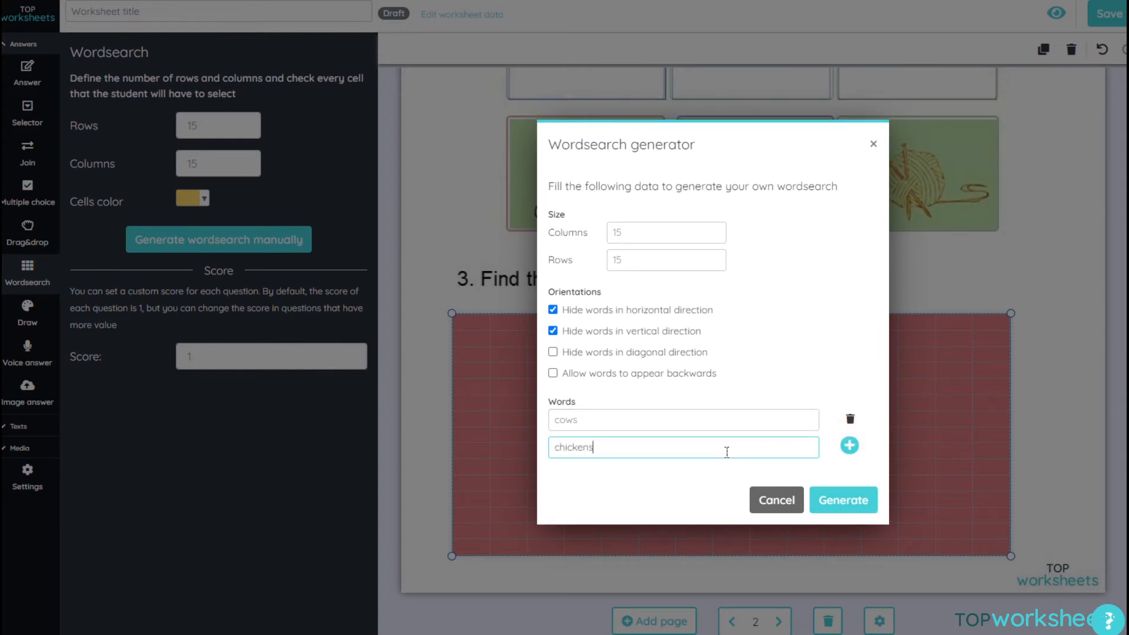
{"action": "left_click", "coordinate": [849, 445]}
{"action": "type", "text": "cats"}
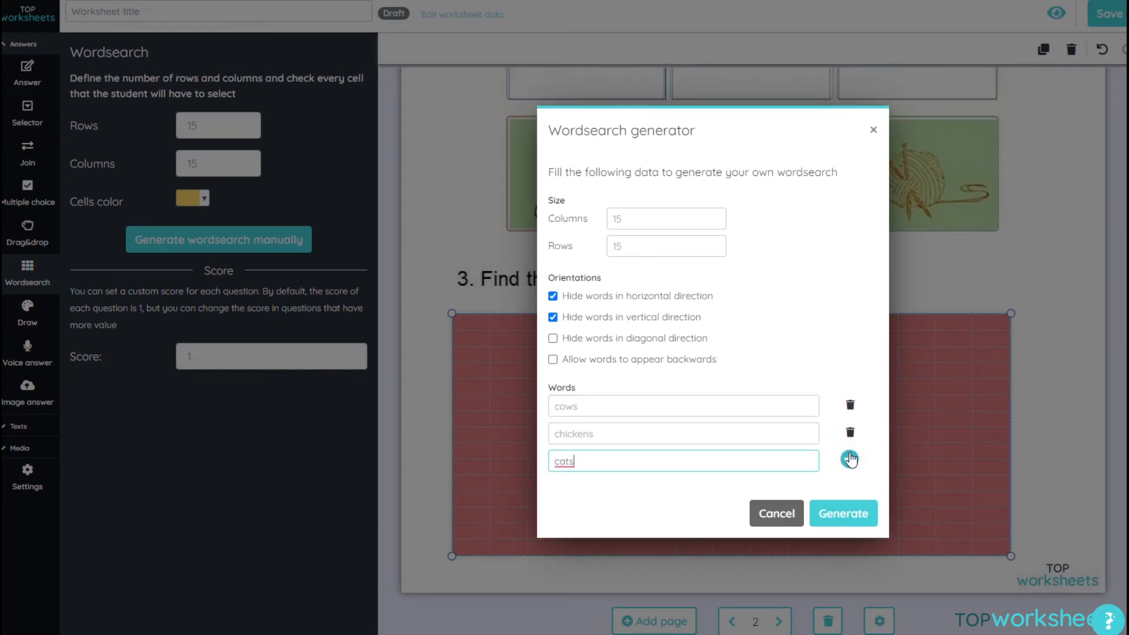
{"action": "left_click", "coordinate": [849, 458]}
{"action": "type", "text": "dogs"}
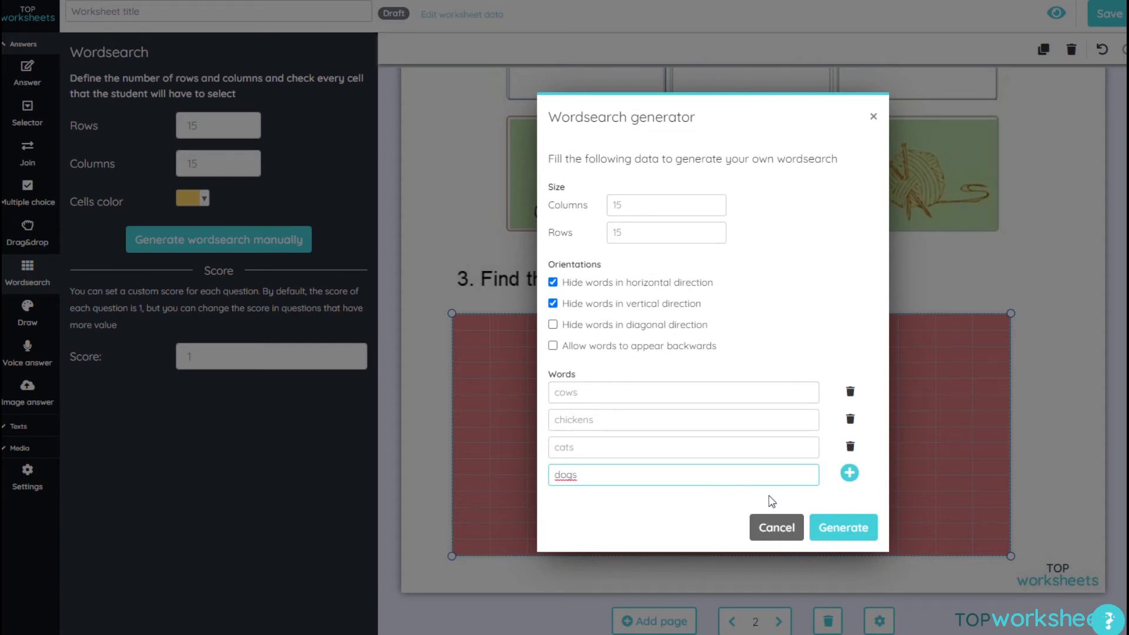
{"action": "left_click", "coordinate": [845, 528]}
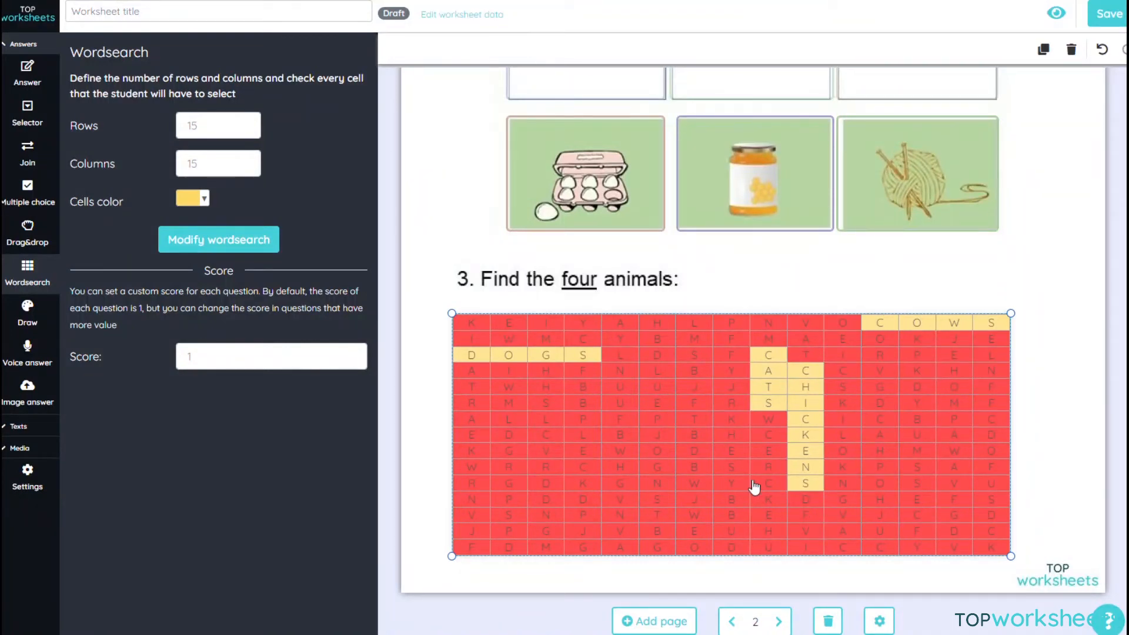
On page 3, add a drawing area filling the blank space below exercise 1 about the ideal vacation.
{"action": "left_click", "coordinate": [779, 622]}
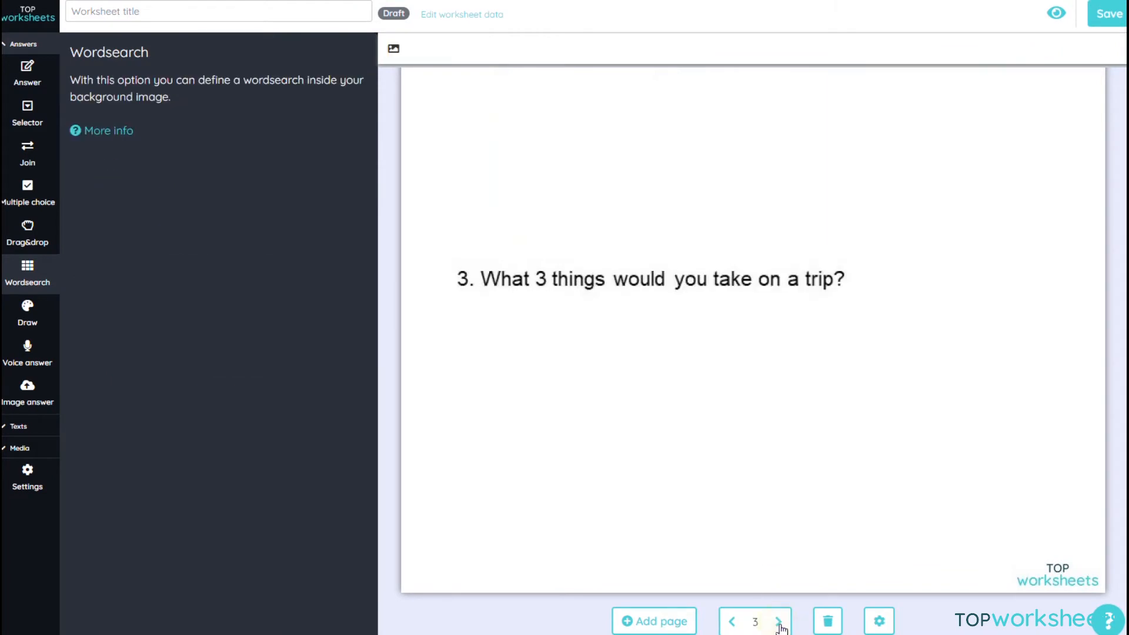
{"action": "scroll", "coordinate": [742, 452], "scroll_direction": "up", "scroll_amount": 10}
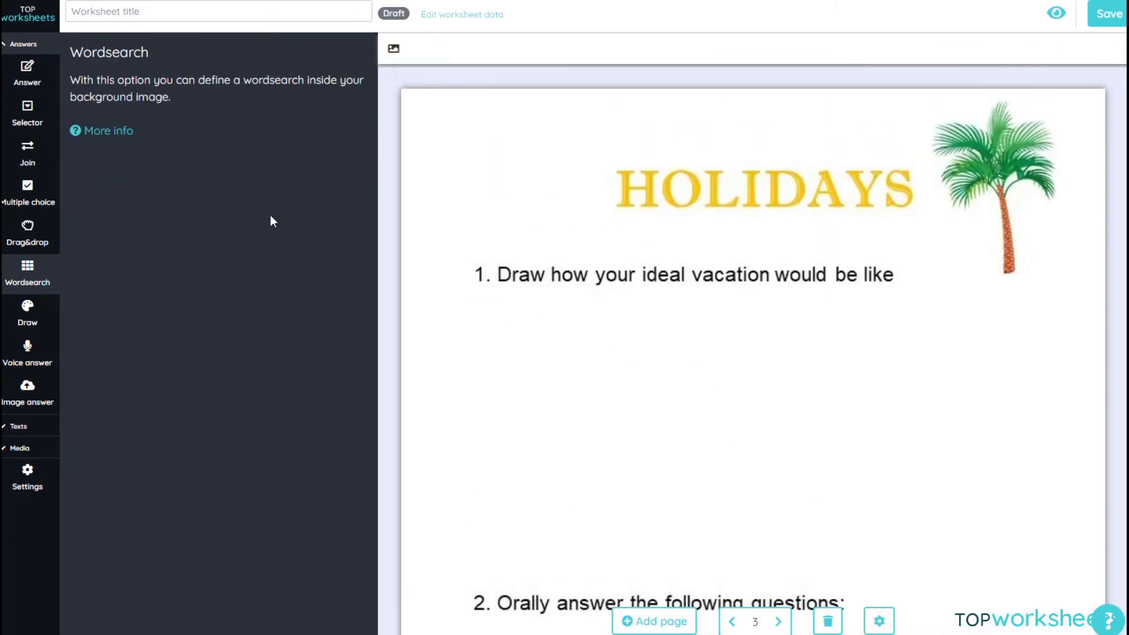
{"action": "left_click", "coordinate": [26, 318]}
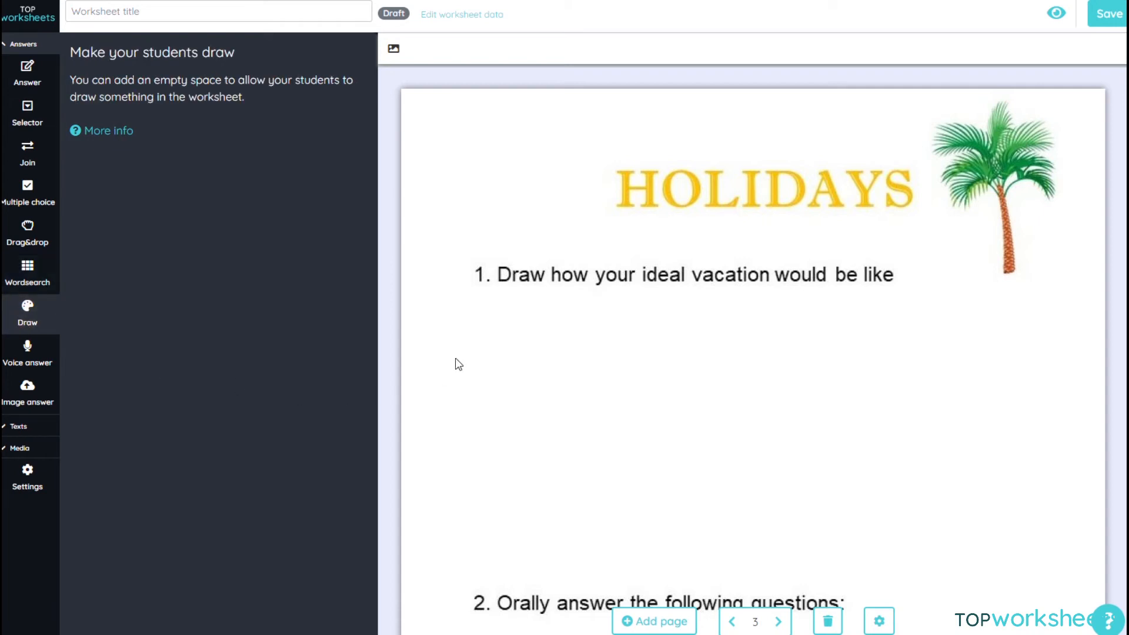
{"action": "mouse_move", "coordinate": [476, 305]}
{"action": "left_mouse_down"}
{"action": "mouse_move", "coordinate": [557, 355]}
{"action": "mouse_move", "coordinate": [1032, 563]}
{"action": "left_mouse_up"}
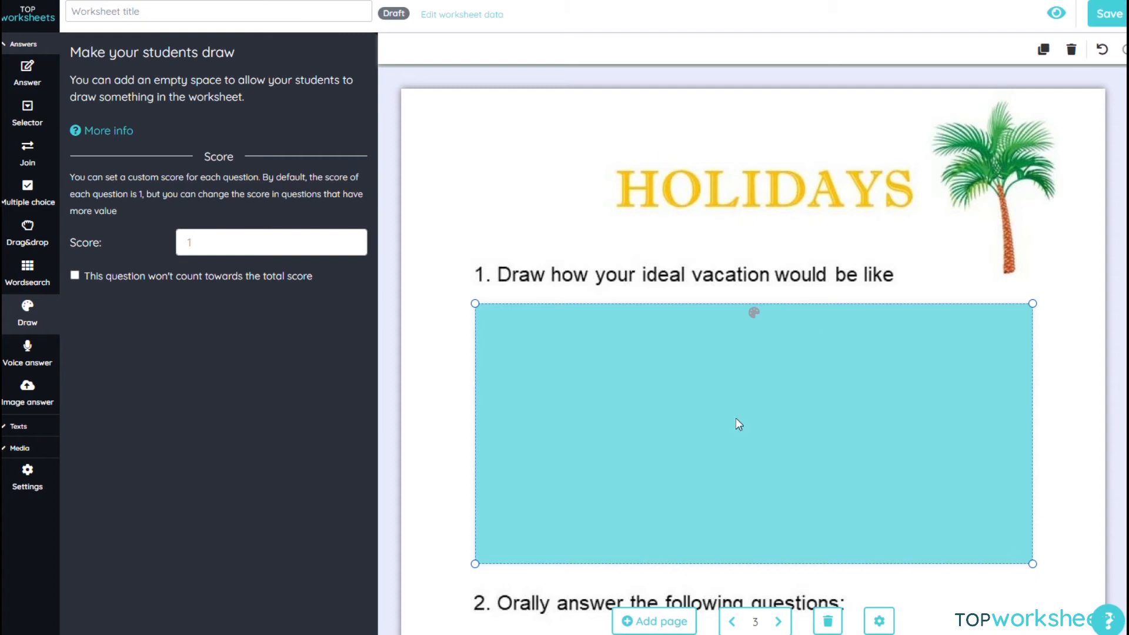
Preview the worksheet and test the page 3 drawing area with a few freehand marks.
{"action": "left_click", "coordinate": [1055, 14]}
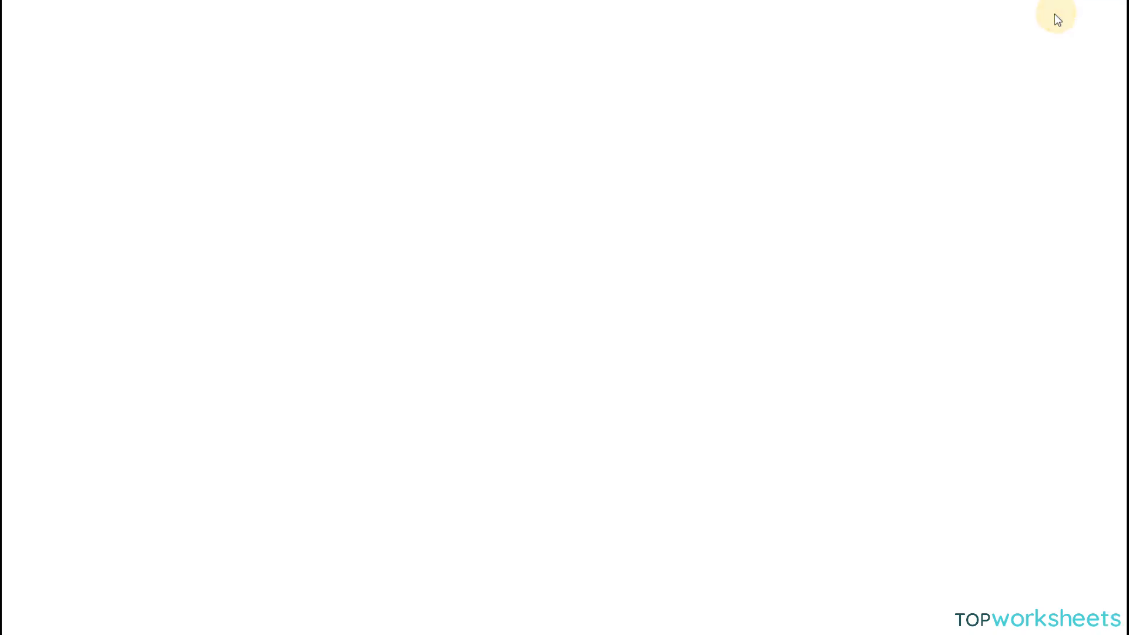
{"action": "scroll", "coordinate": [1013, 38], "scroll_direction": "down", "scroll_amount": 20}
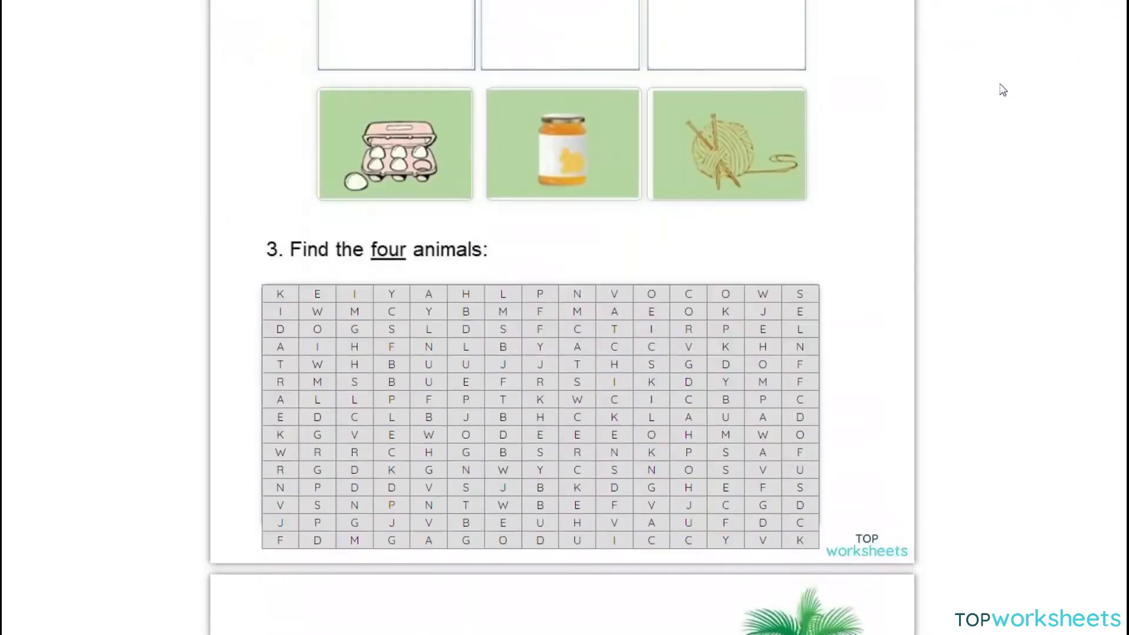
{"action": "scroll", "coordinate": [1003, 90], "scroll_direction": "down", "scroll_amount": 10}
{"action": "left_click", "coordinate": [566, 294]}
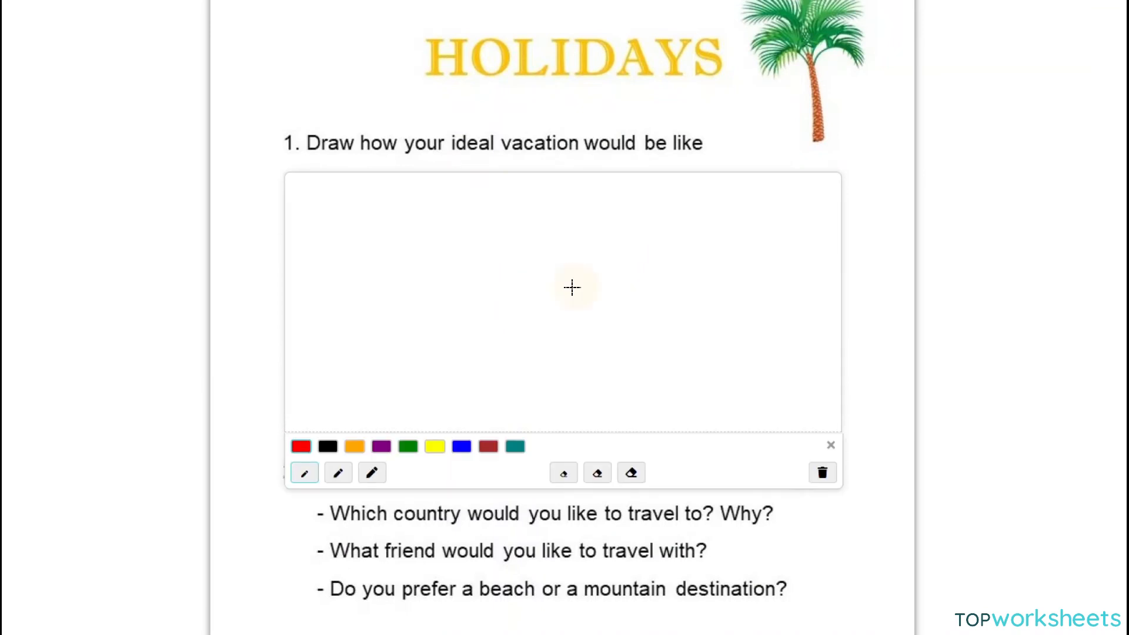
{"action": "left_click", "coordinate": [453, 245]}
{"action": "left_click", "coordinate": [566, 257]}
{"action": "left_click_drag", "start_coordinate": [438, 274], "coordinate": [574, 323]}
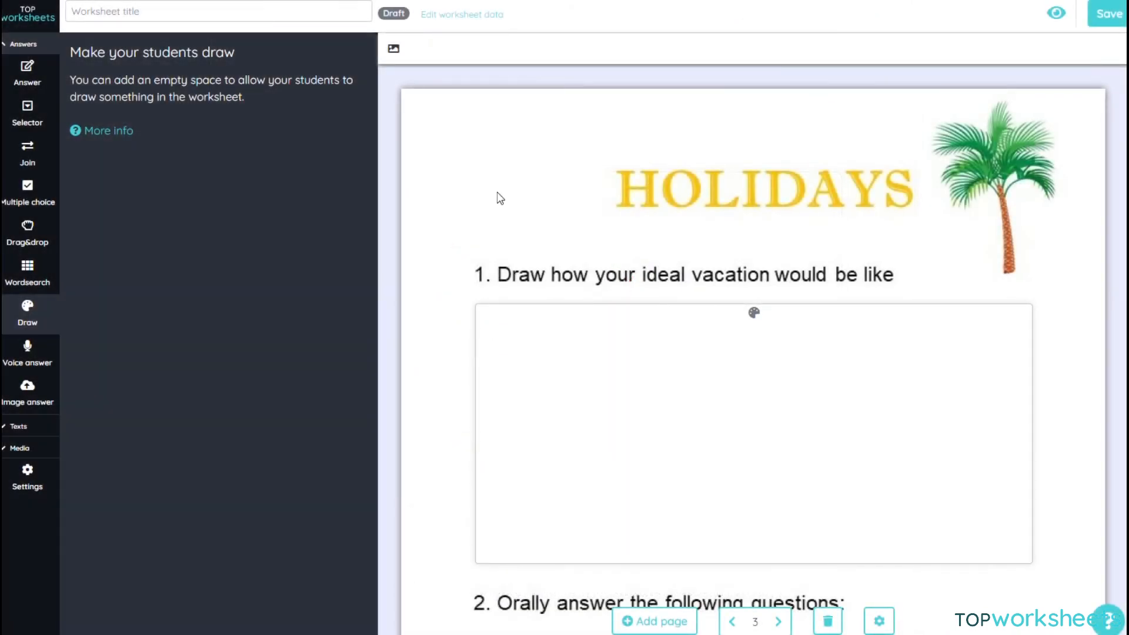
Add three separate voice answer fields in the blank space below the oral questions of exercise 2.
{"action": "scroll", "coordinate": [453, 259], "scroll_direction": "down", "scroll_amount": 8}
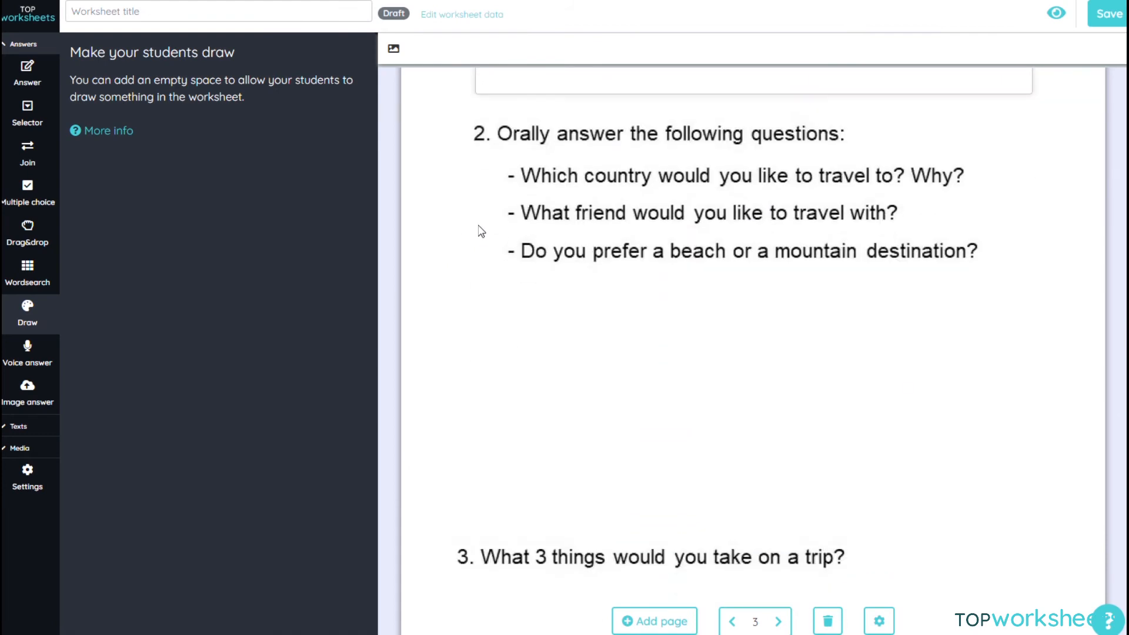
{"action": "left_click", "coordinate": [29, 354]}
{"action": "left_click_drag", "start_coordinate": [455, 327], "coordinate": [579, 424]}
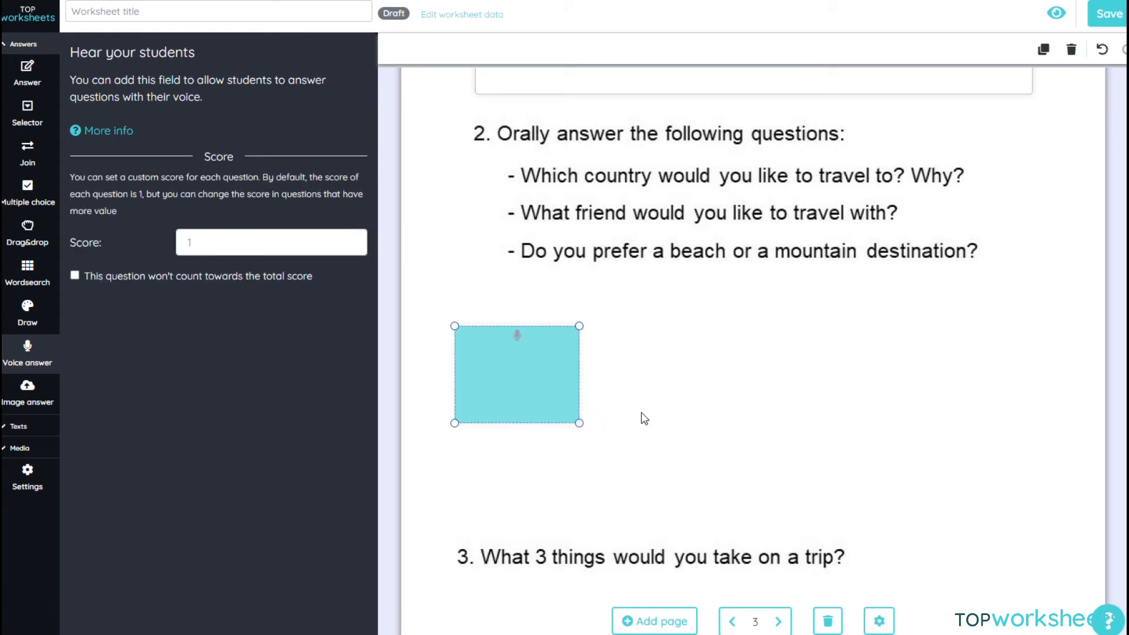
{"action": "left_click_drag", "start_coordinate": [669, 361], "coordinate": [808, 470]}
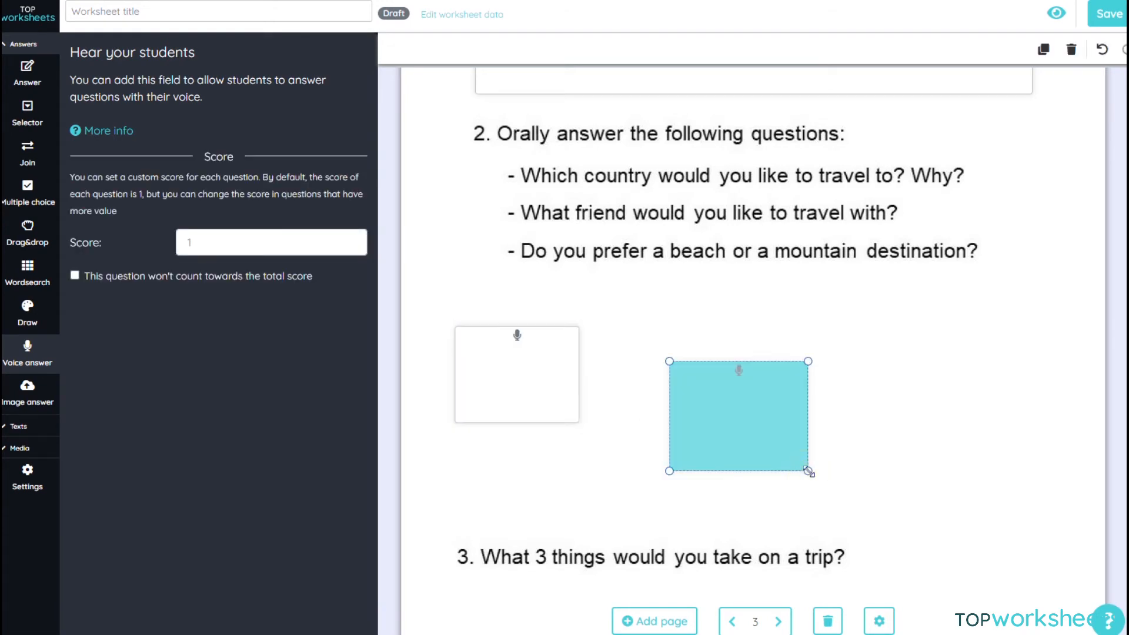
{"action": "left_click_drag", "start_coordinate": [902, 318], "coordinate": [1032, 423]}
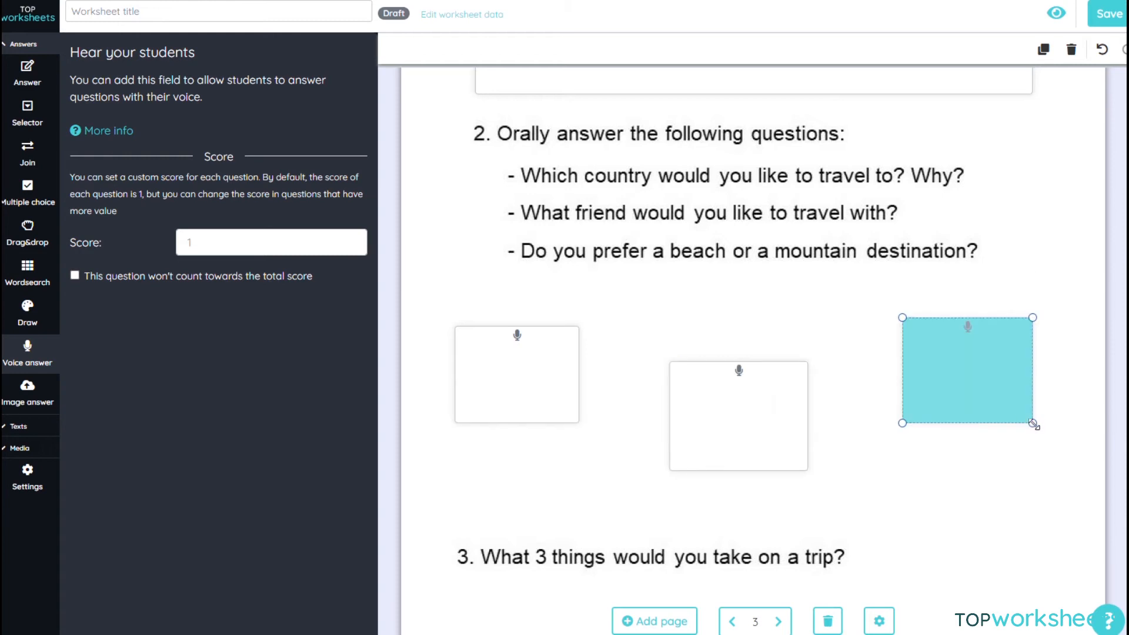
Preview the worksheet and test the first voice answer field by recording and finishing an answer.
{"action": "left_click", "coordinate": [1056, 13]}
{"action": "left_click", "coordinate": [323, 367]}
{"action": "left_click", "coordinate": [521, 375]}
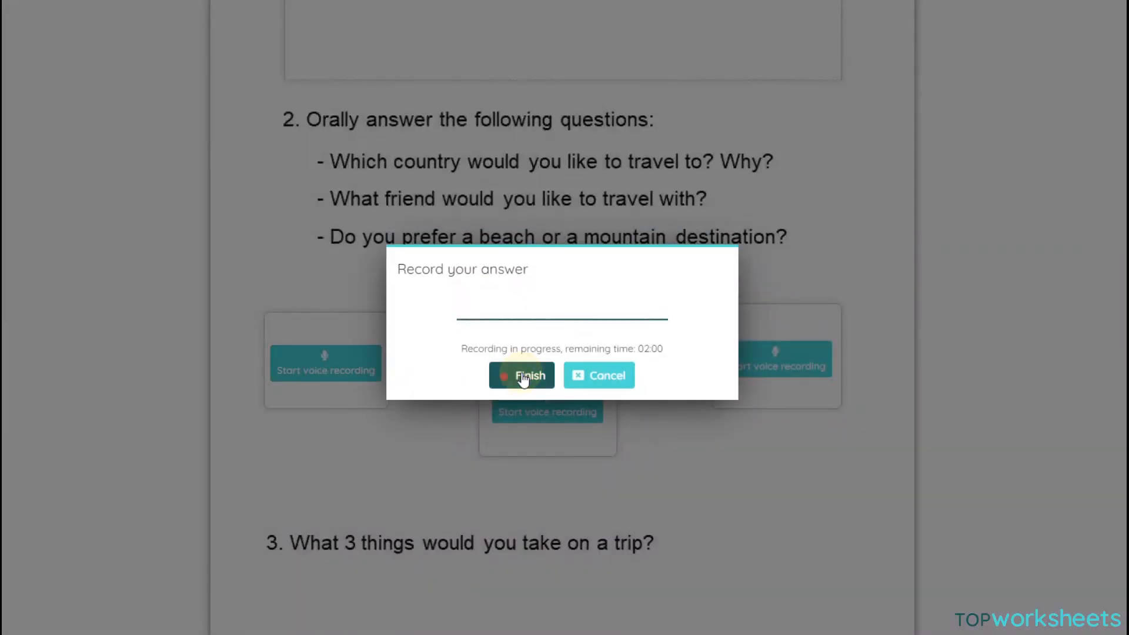
{"action": "left_click", "coordinate": [517, 377]}
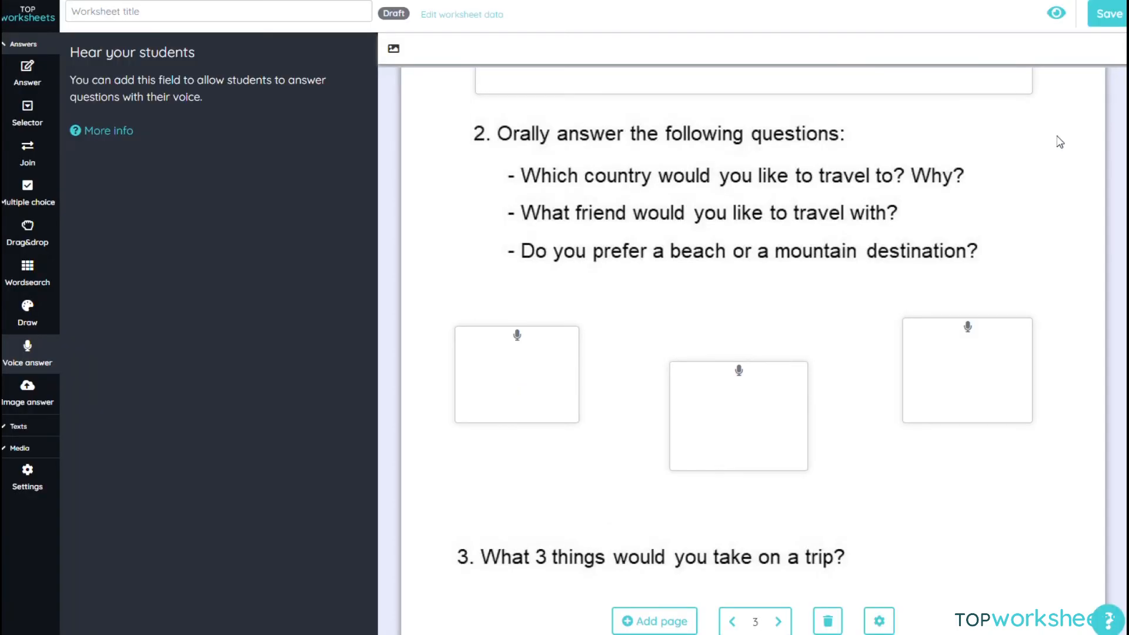
Add three image answer fields in a row below exercise 3 about things to take on a trip.
{"action": "scroll", "coordinate": [1059, 142], "scroll_direction": "down", "scroll_amount": 5}
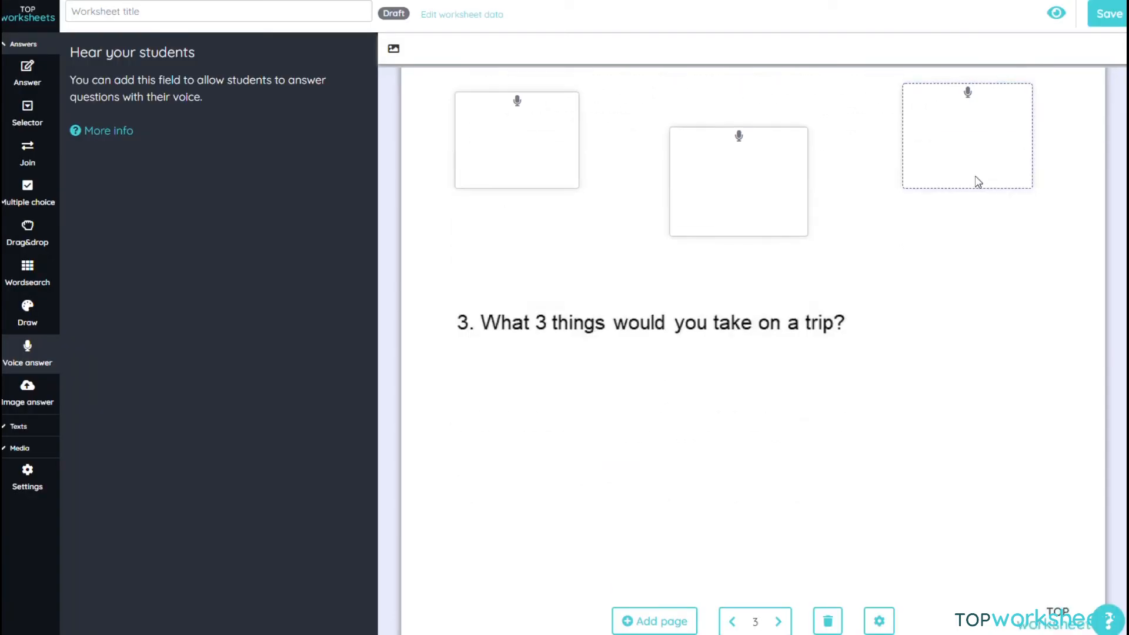
{"action": "left_click", "coordinate": [28, 409]}
{"action": "left_click_drag", "start_coordinate": [448, 367], "coordinate": [562, 465]}
{"action": "left_click_drag", "start_coordinate": [698, 364], "coordinate": [829, 465]}
{"action": "left_click_drag", "start_coordinate": [956, 359], "coordinate": [1082, 466]}
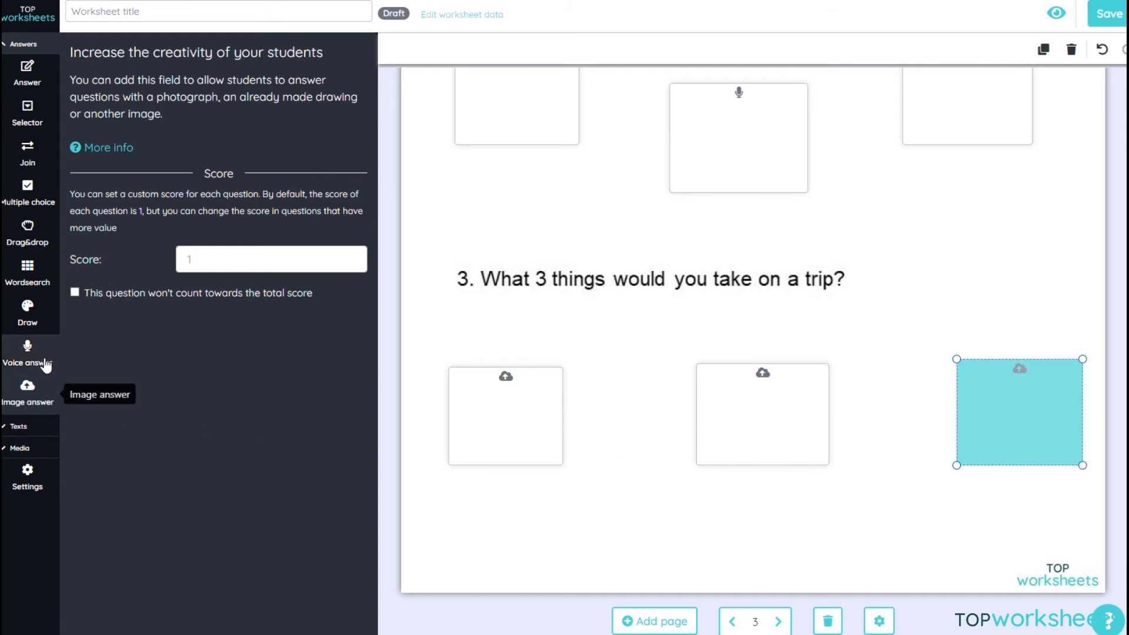
On page 4, add a display text box beside the MATHS title reading "GOOD LUCK!".
{"action": "left_click", "coordinate": [24, 45]}
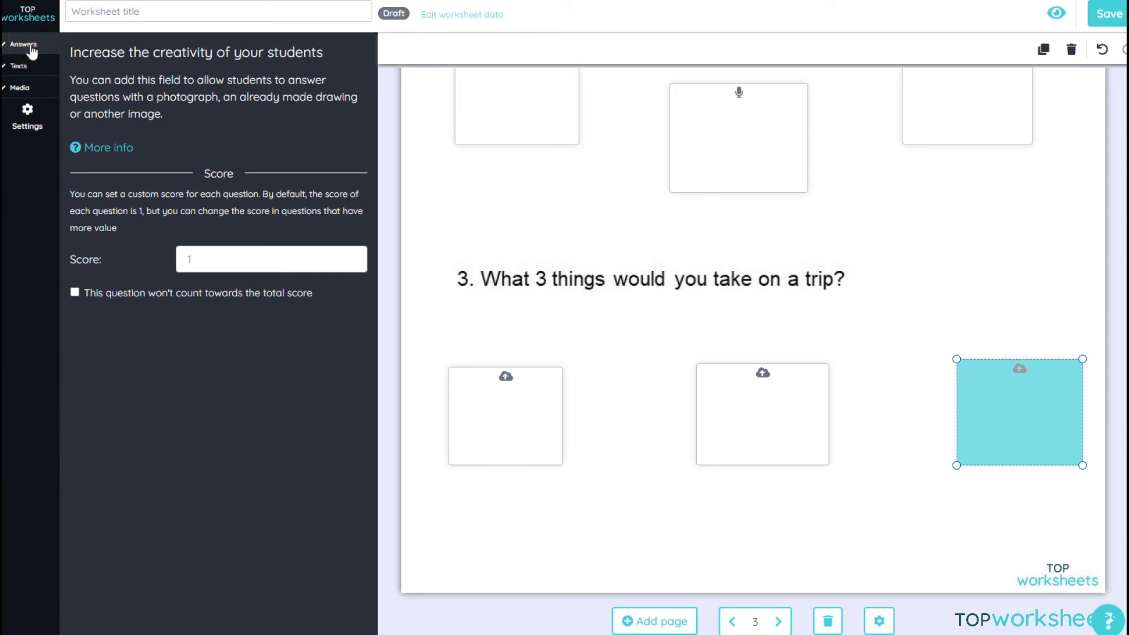
{"action": "left_click", "coordinate": [18, 66]}
{"action": "left_click", "coordinate": [25, 89]}
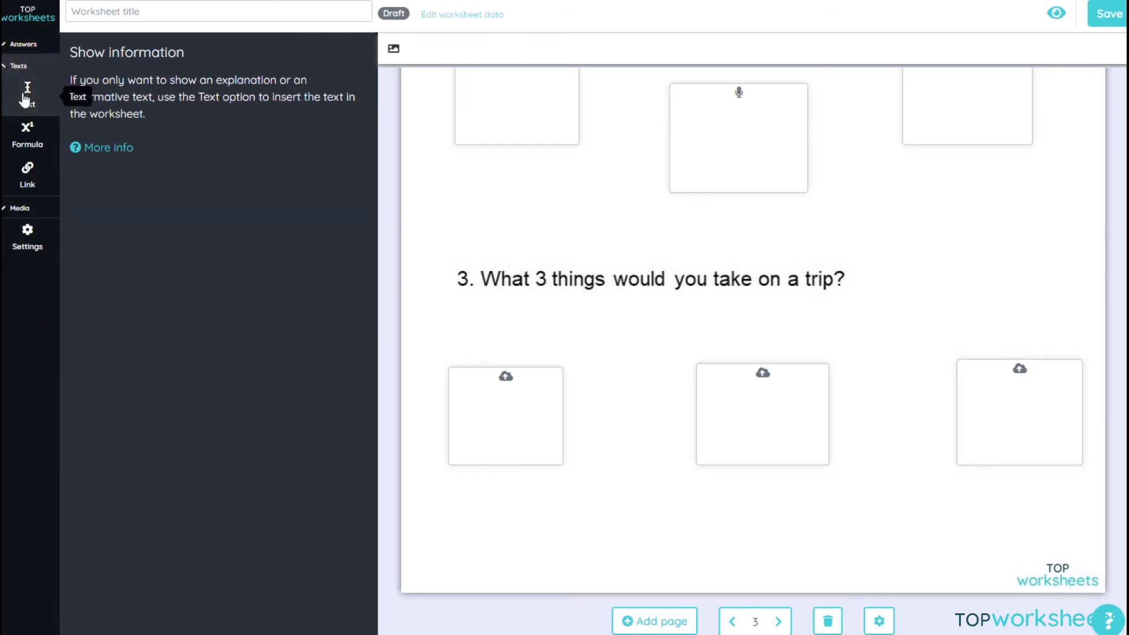
{"action": "left_click", "coordinate": [774, 624]}
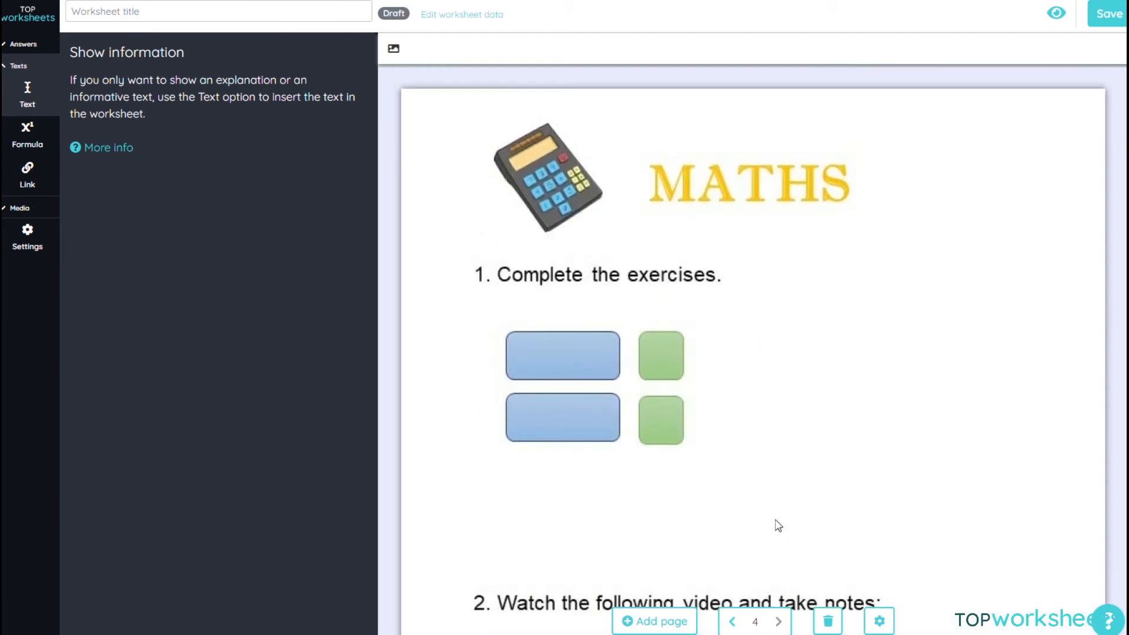
{"action": "left_click_drag", "start_coordinate": [903, 120], "coordinate": [1073, 209]}
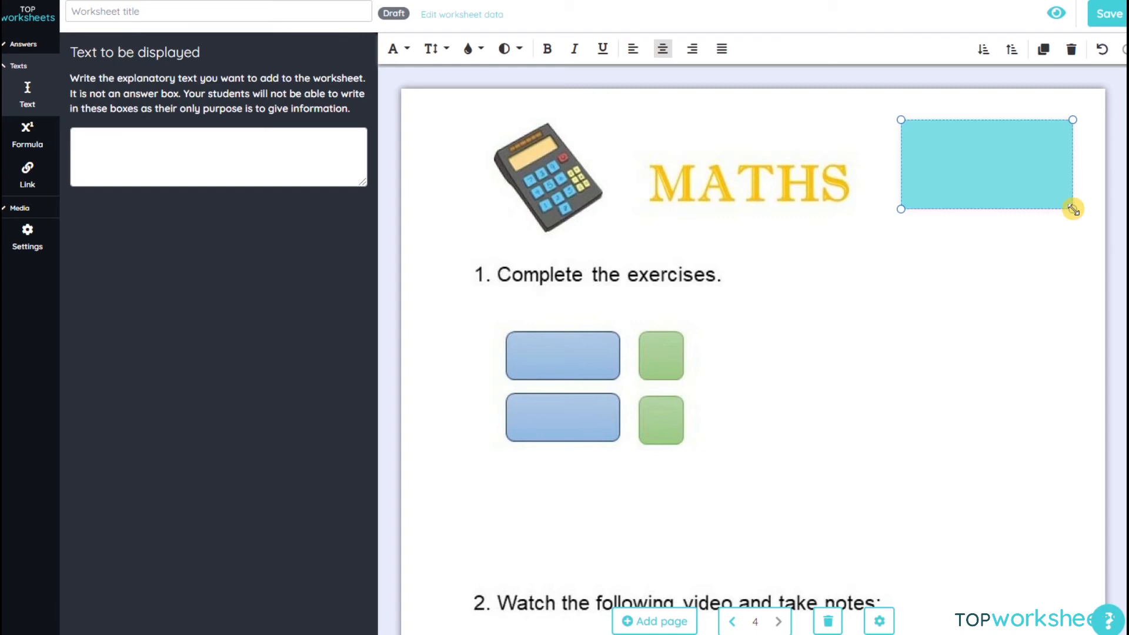
{"action": "left_click", "coordinate": [244, 144]}
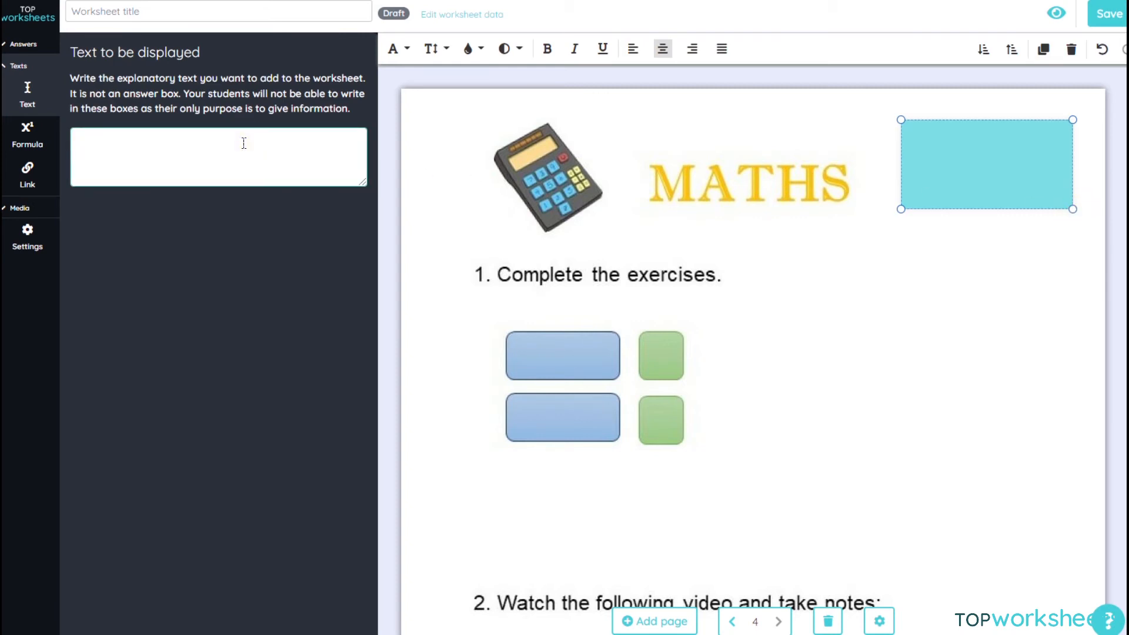
{"action": "type", "text": "GOOD LUCK!"}
Set the "GOOD LUCK!" text to the Source Sans Pro font and a larger font size.
{"action": "left_click", "coordinate": [394, 48]}
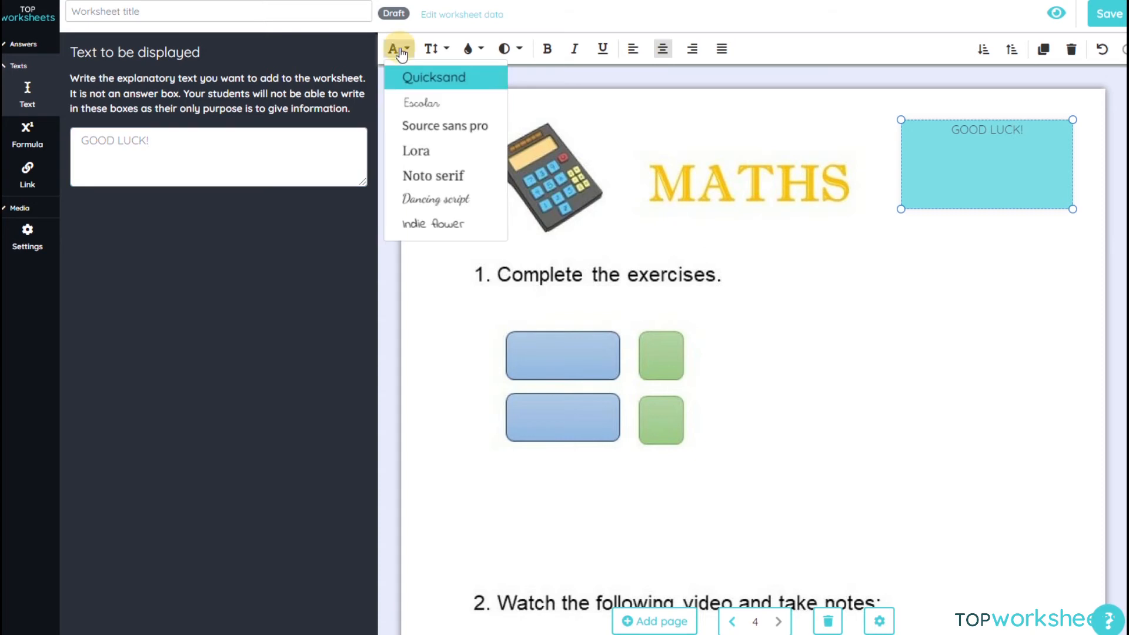
{"action": "left_click", "coordinate": [411, 124]}
{"action": "left_click", "coordinate": [431, 49]}
{"action": "left_click", "coordinate": [464, 146]}
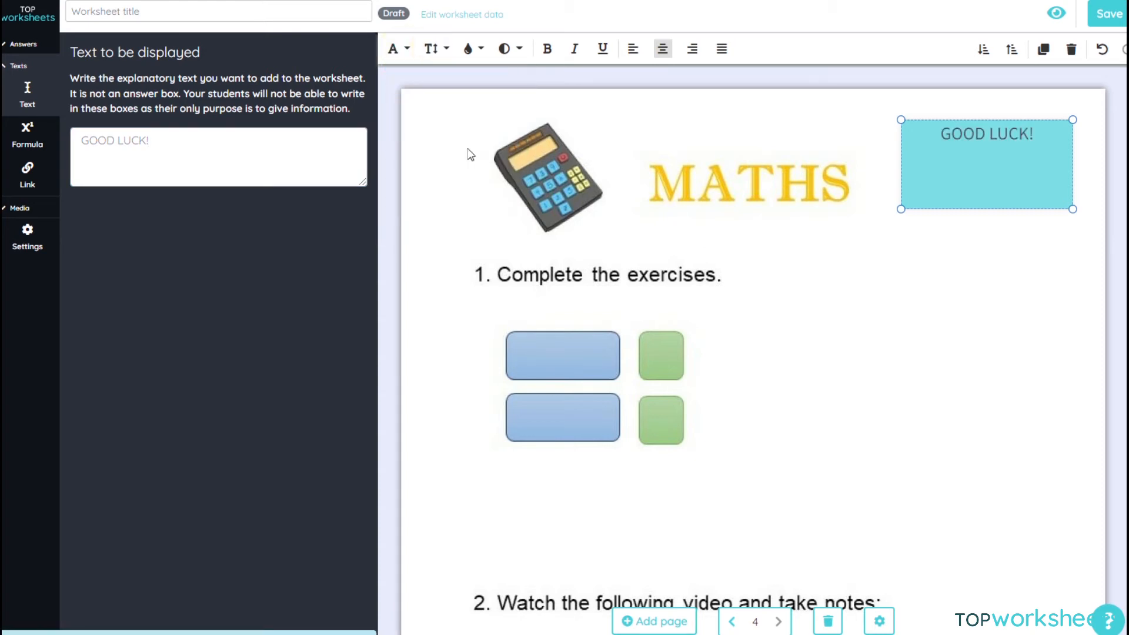